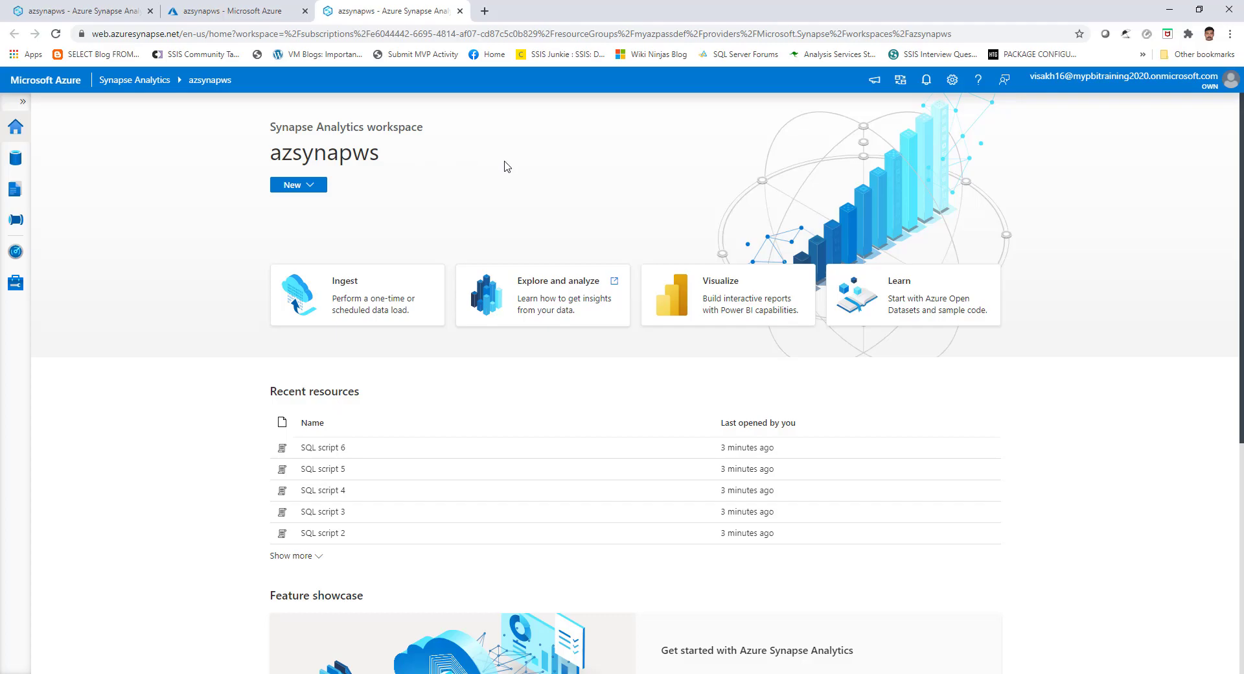
Start a Power BI connection from the Synapse workspace home, keeping the Own tenant and selecting the MyProTest workspace.
left_click(696, 292)
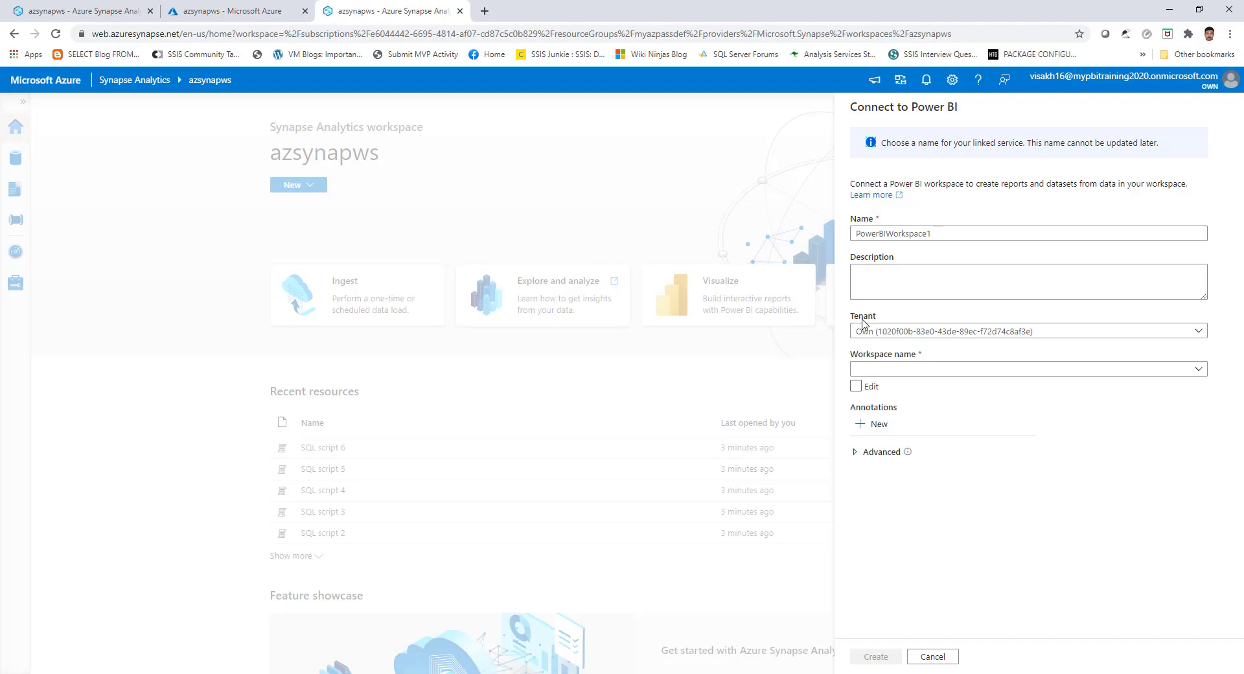
left_click(877, 332)
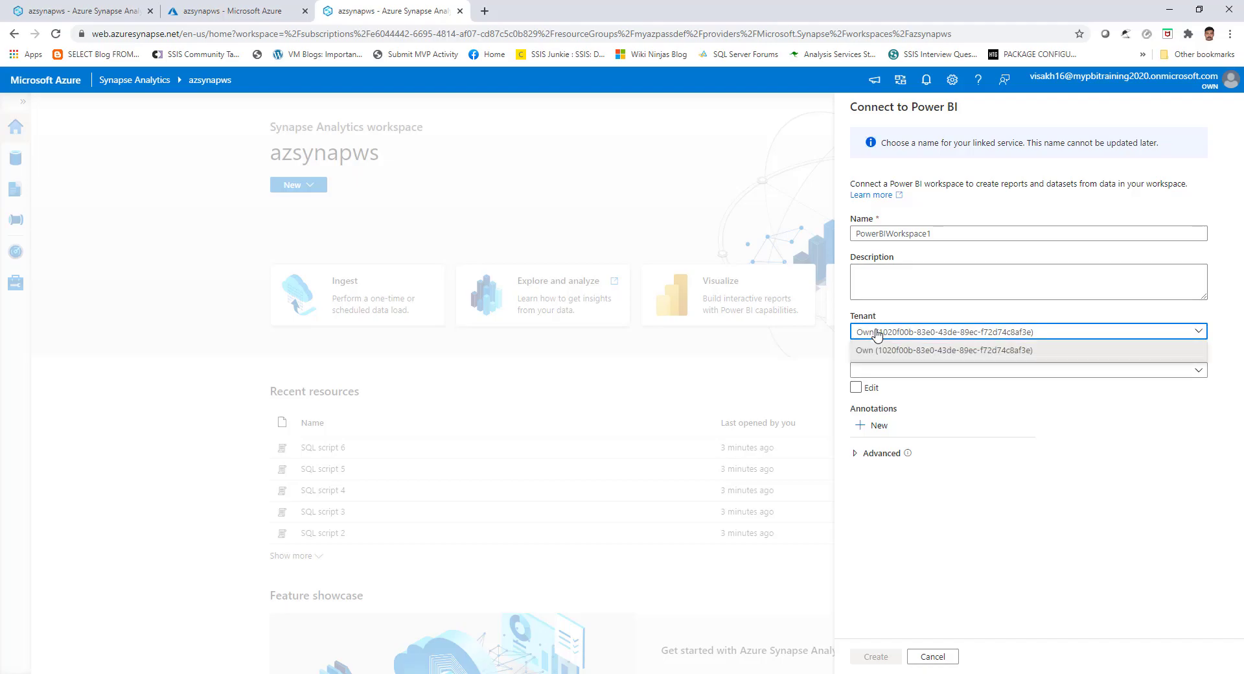
left_click(877, 332)
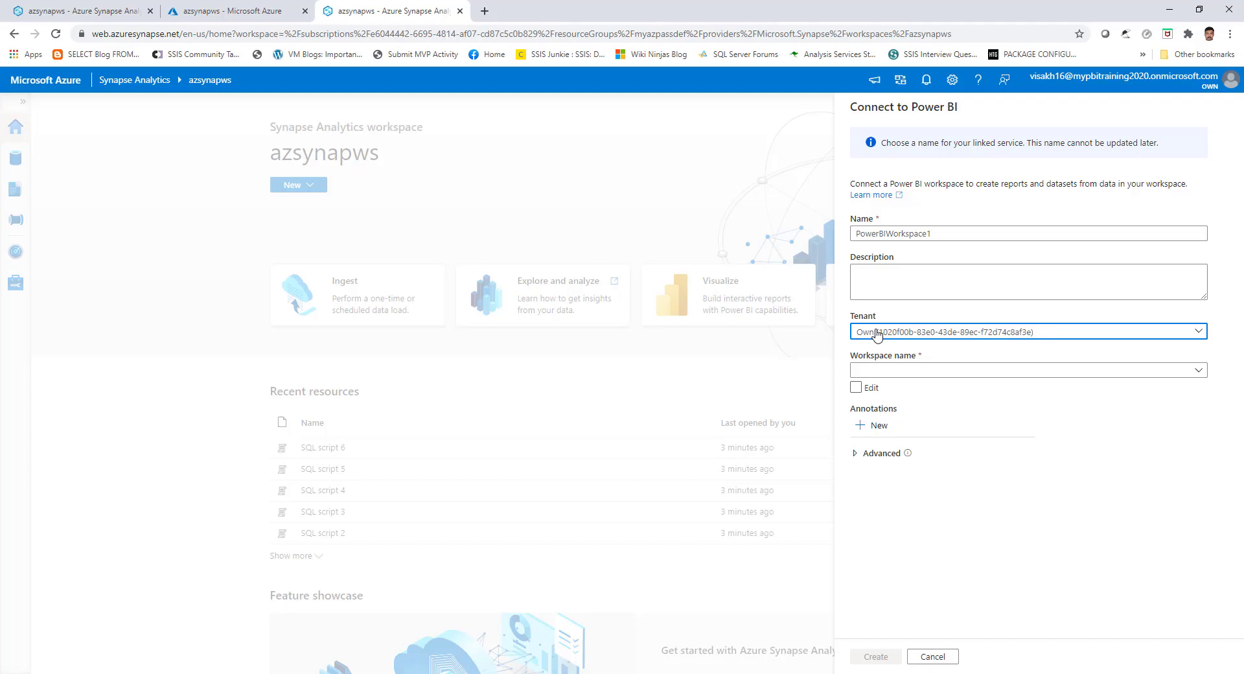
left_click(878, 333)
left_click(892, 333)
left_click(894, 369)
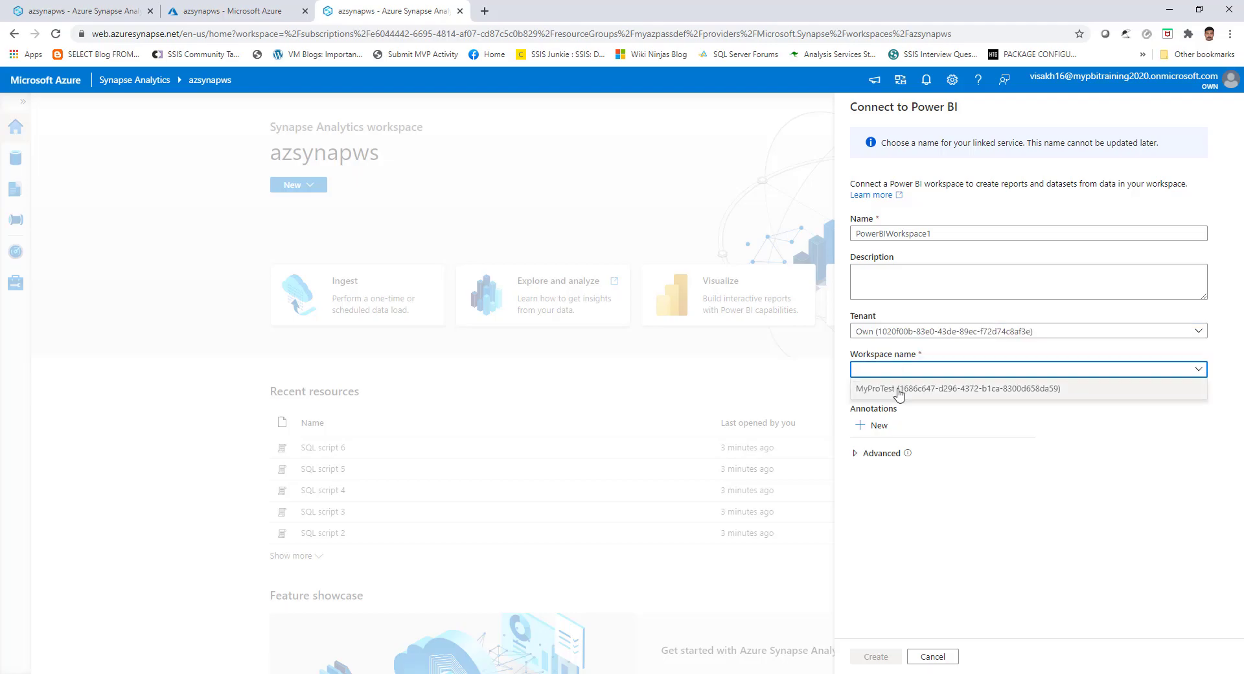
left_click(898, 390)
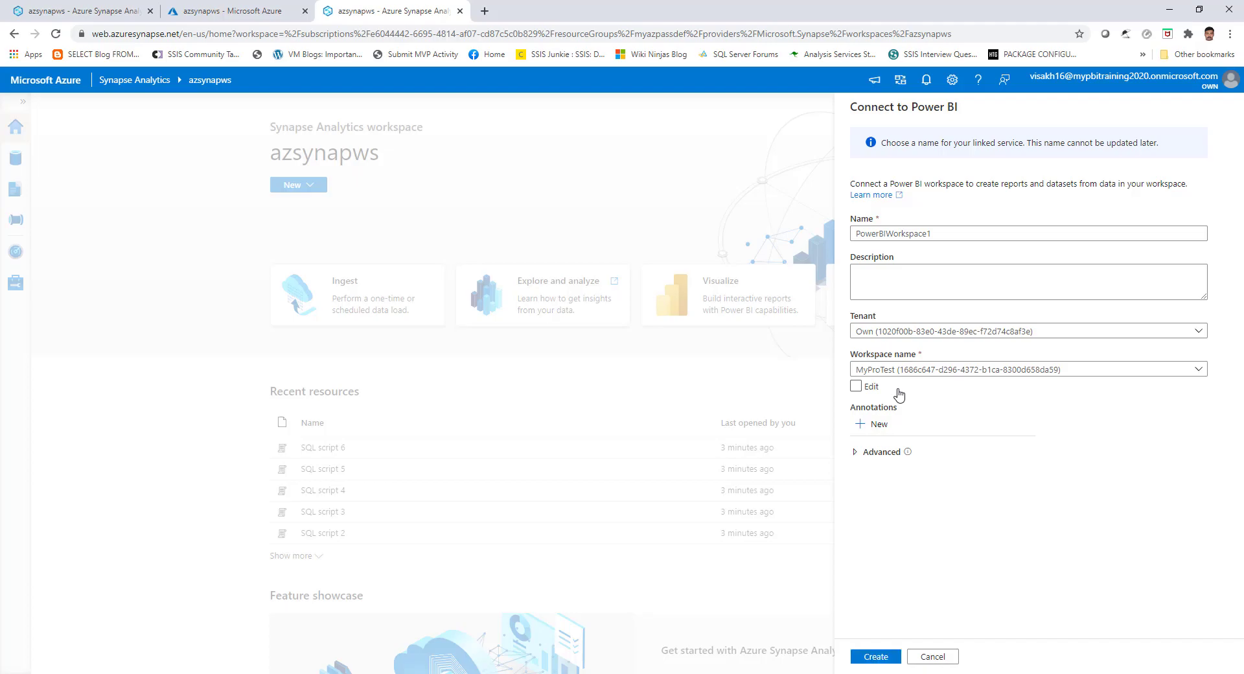
left_click(873, 337)
left_click(873, 347)
Open the Power BI website in a new browser tab and sign in to reach the service home page.
key("ctrl+t")
type("power")
left_click(190, 58)
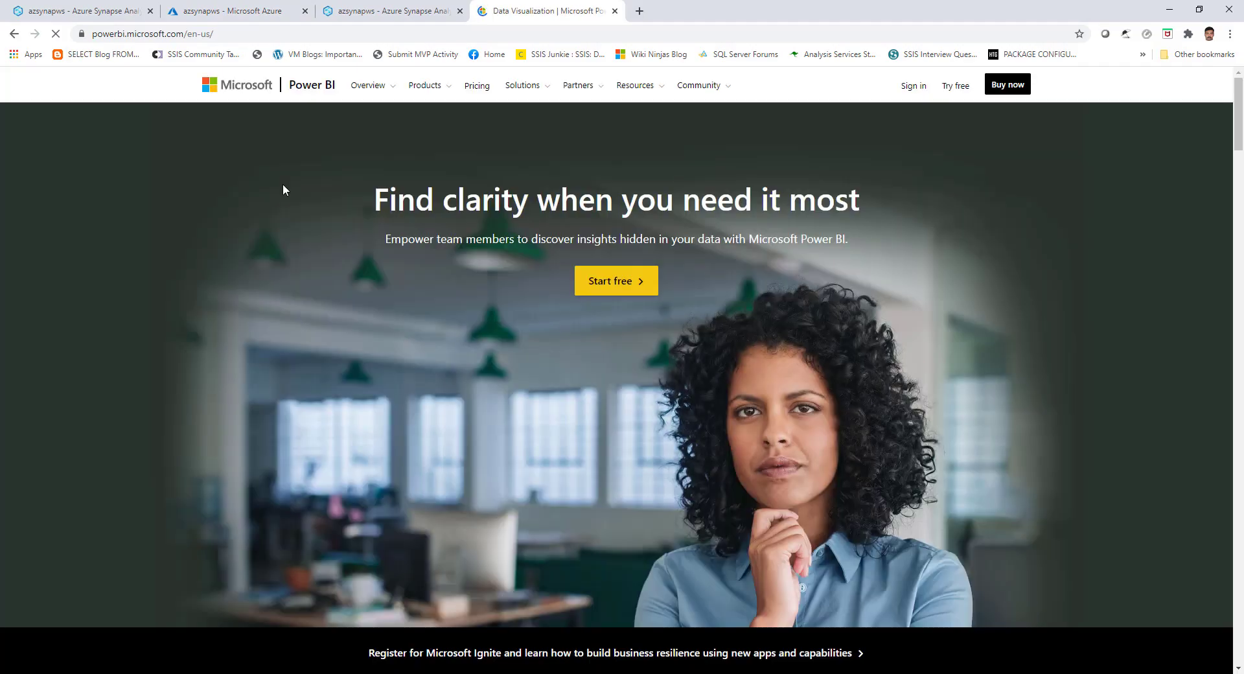
left_click(368, 9)
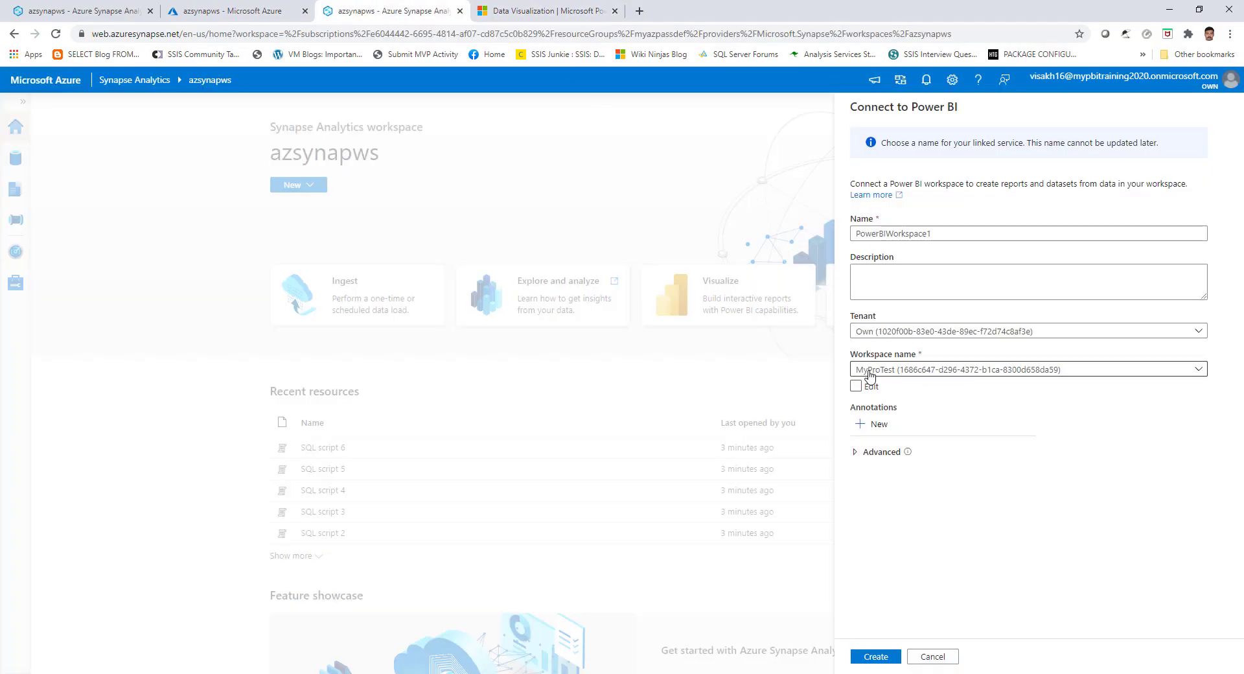
left_click(526, 3)
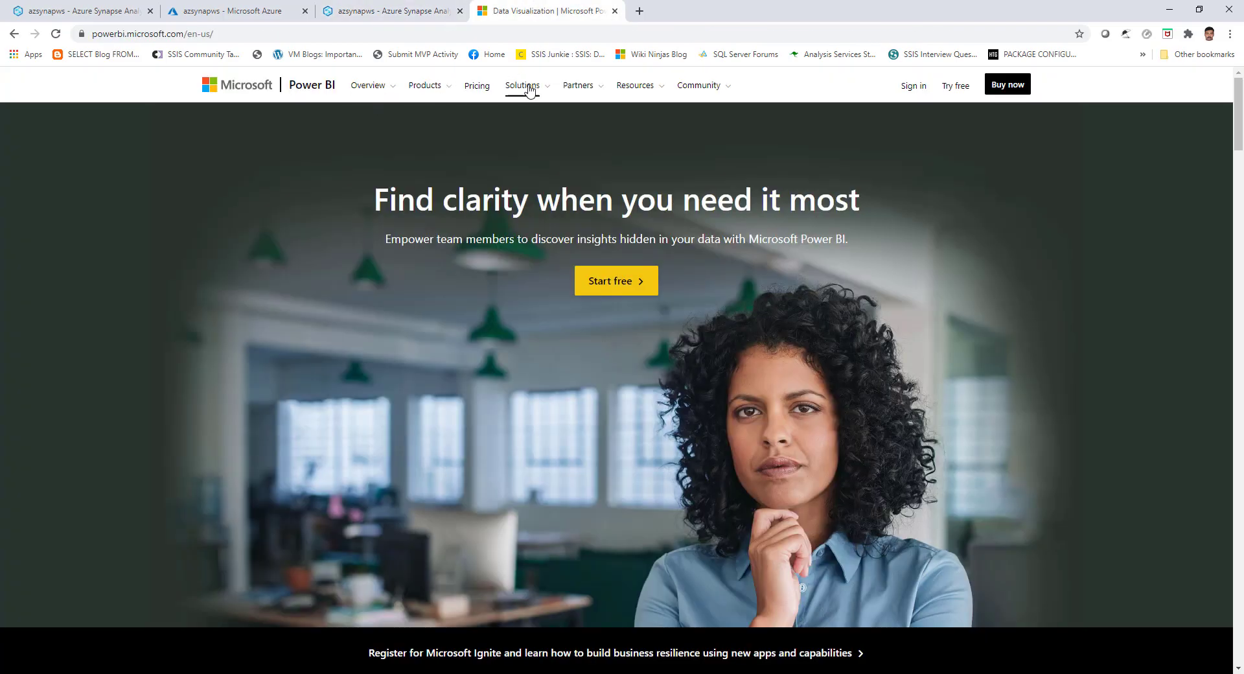
left_click(915, 89)
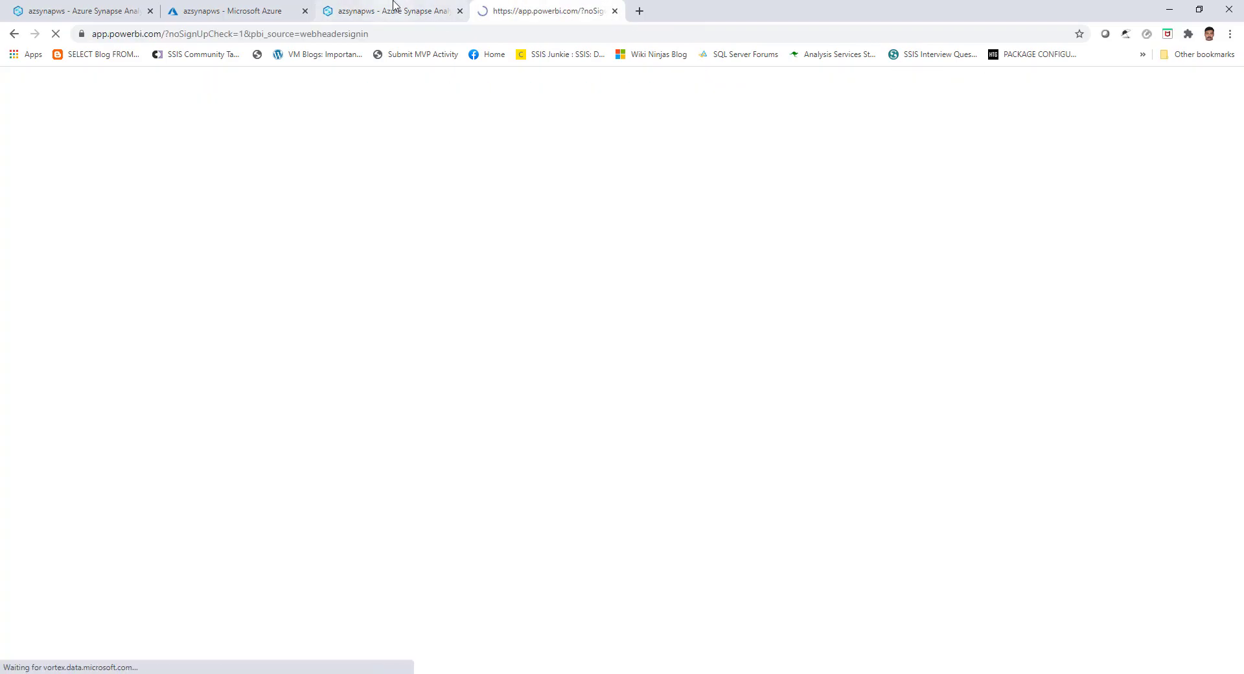
left_click(395, 8)
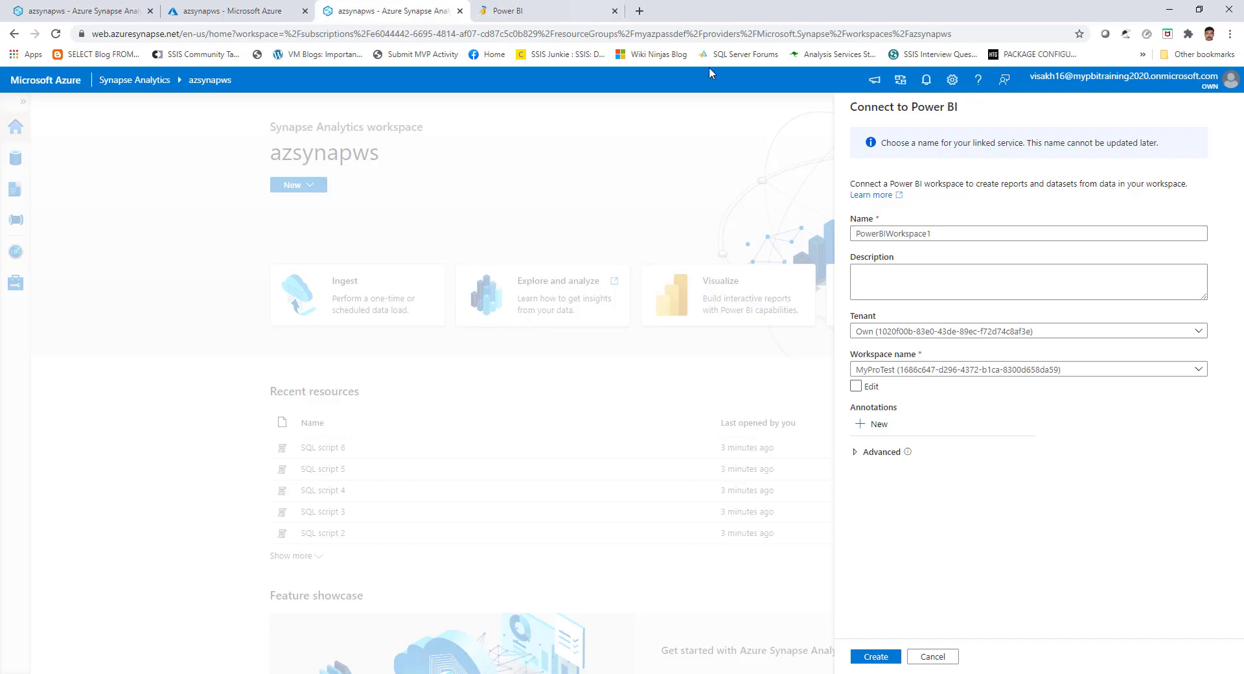
left_click(546, 6)
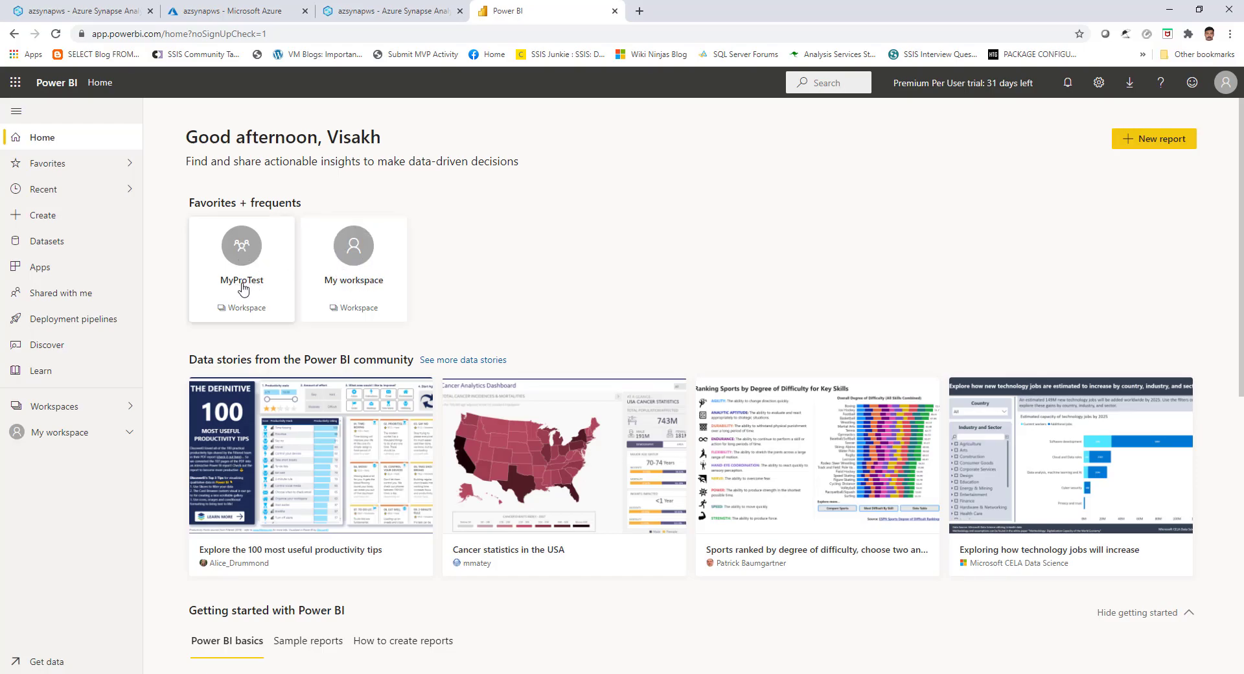
Compare the workspace name selected in Synapse with Power BI and open the MyProTest workspace there to view its contents.
left_click(389, 11)
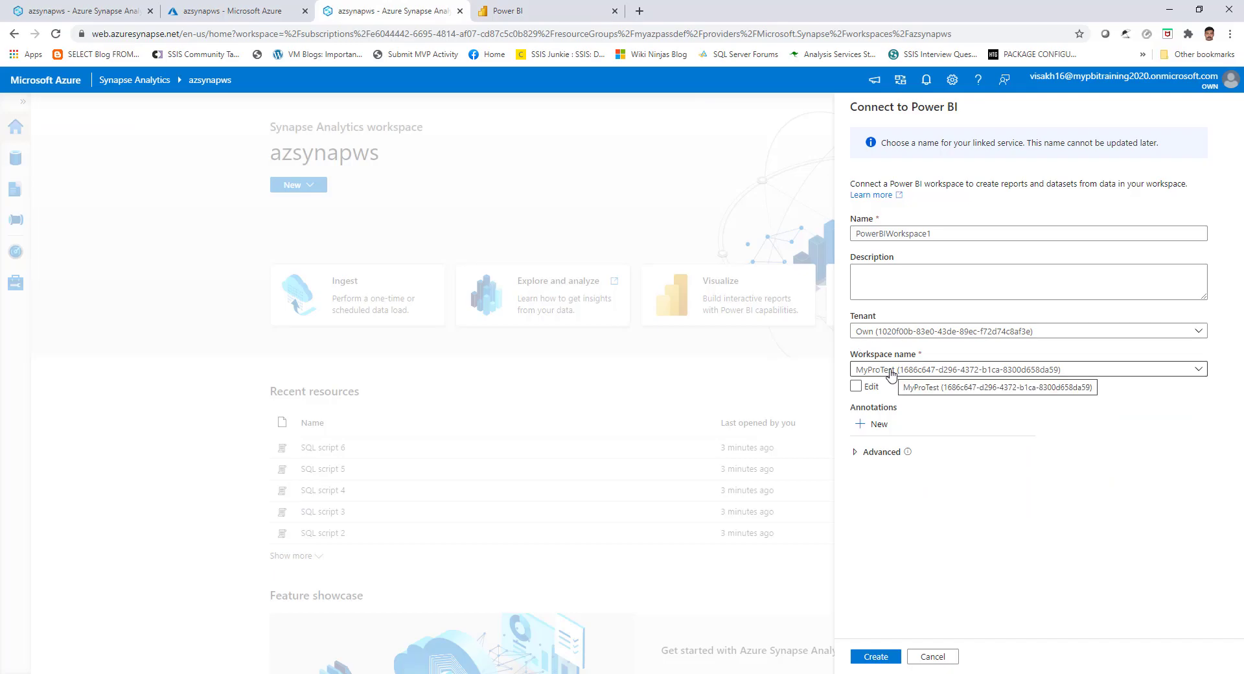
left_click(508, 11)
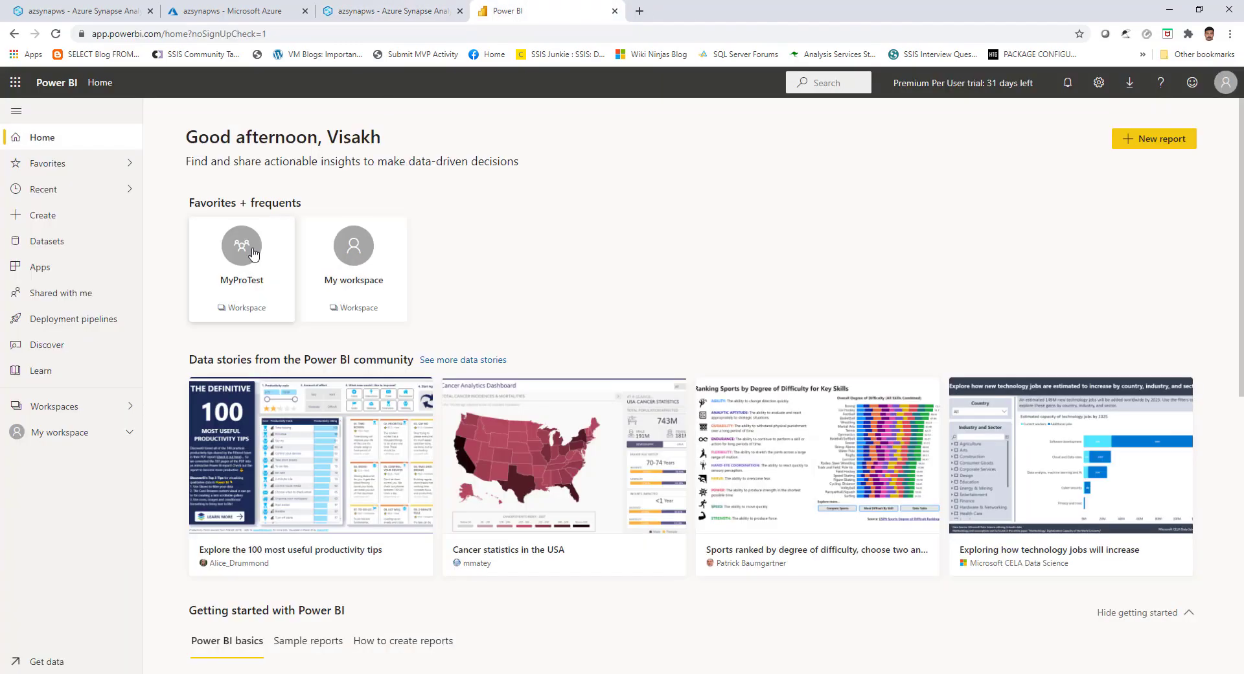
left_click(252, 254)
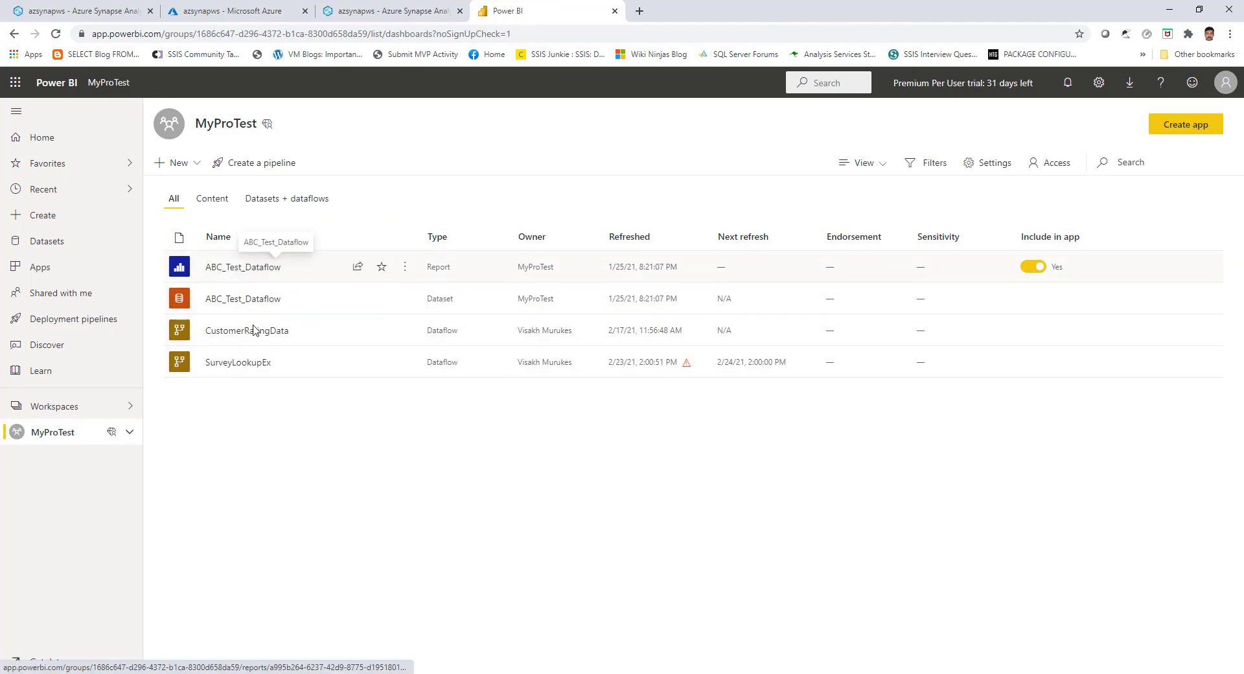
Return to Synapse, create the PowerBIWorkspace1 linked service and publish it to the live environment.
left_click(367, 4)
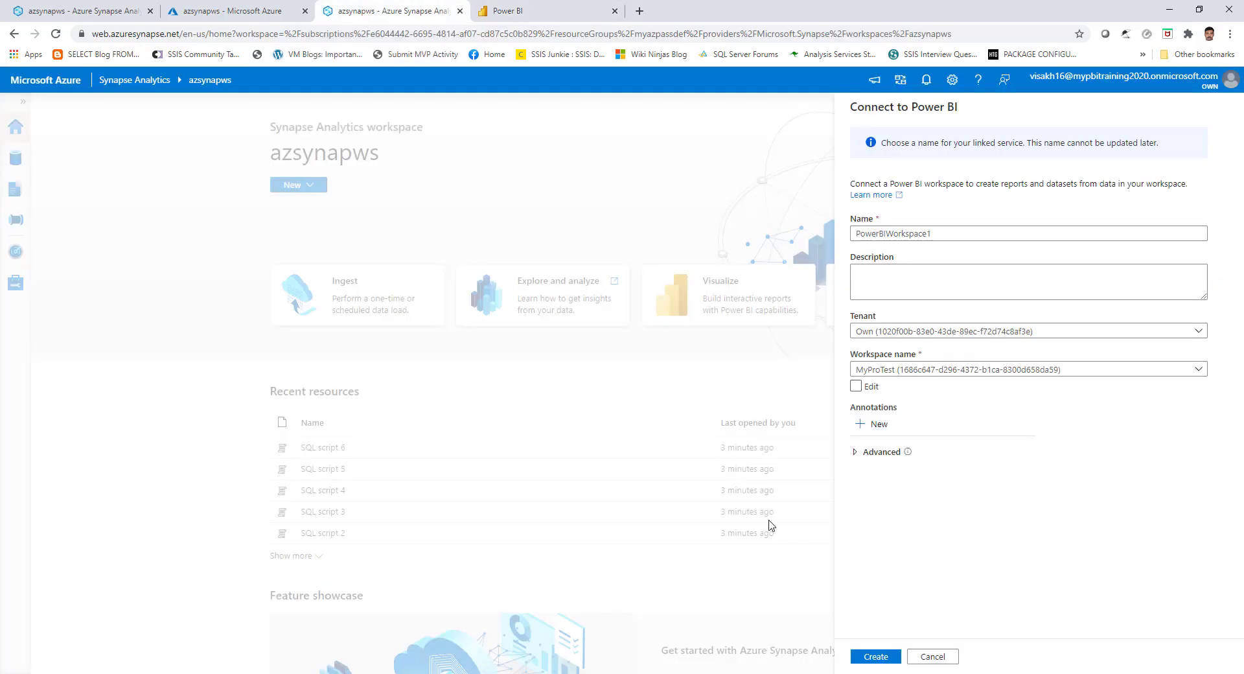
left_click(875, 656)
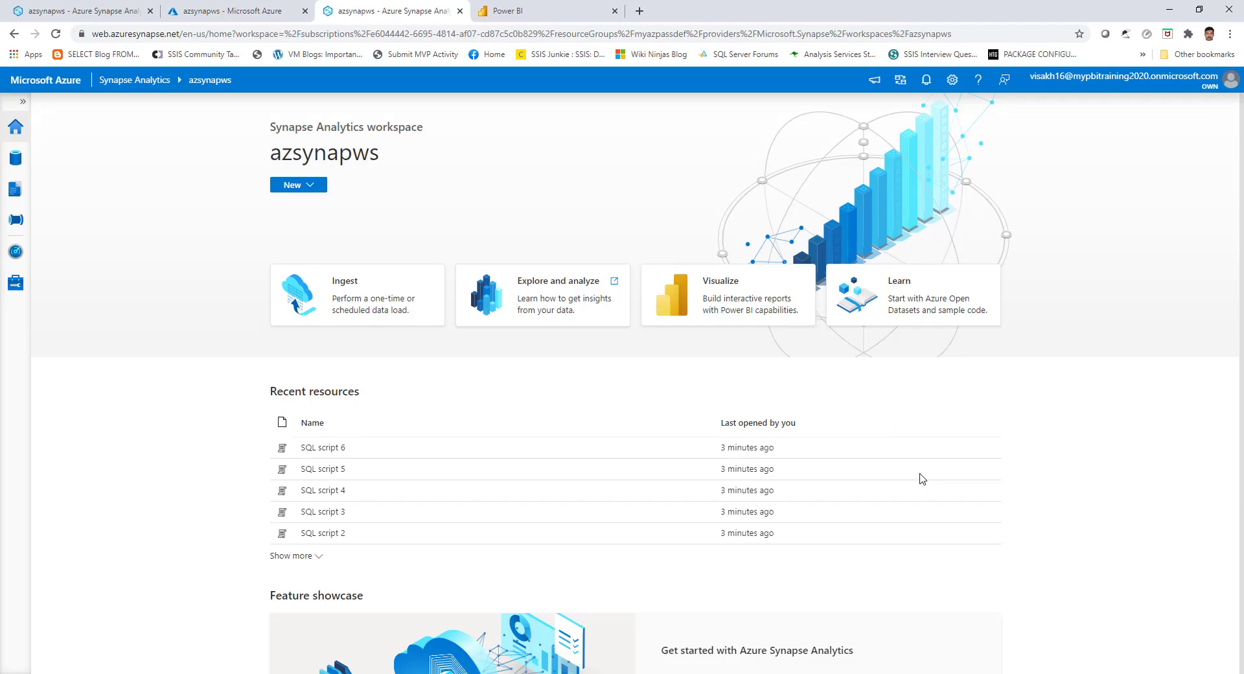
left_click(252, 104)
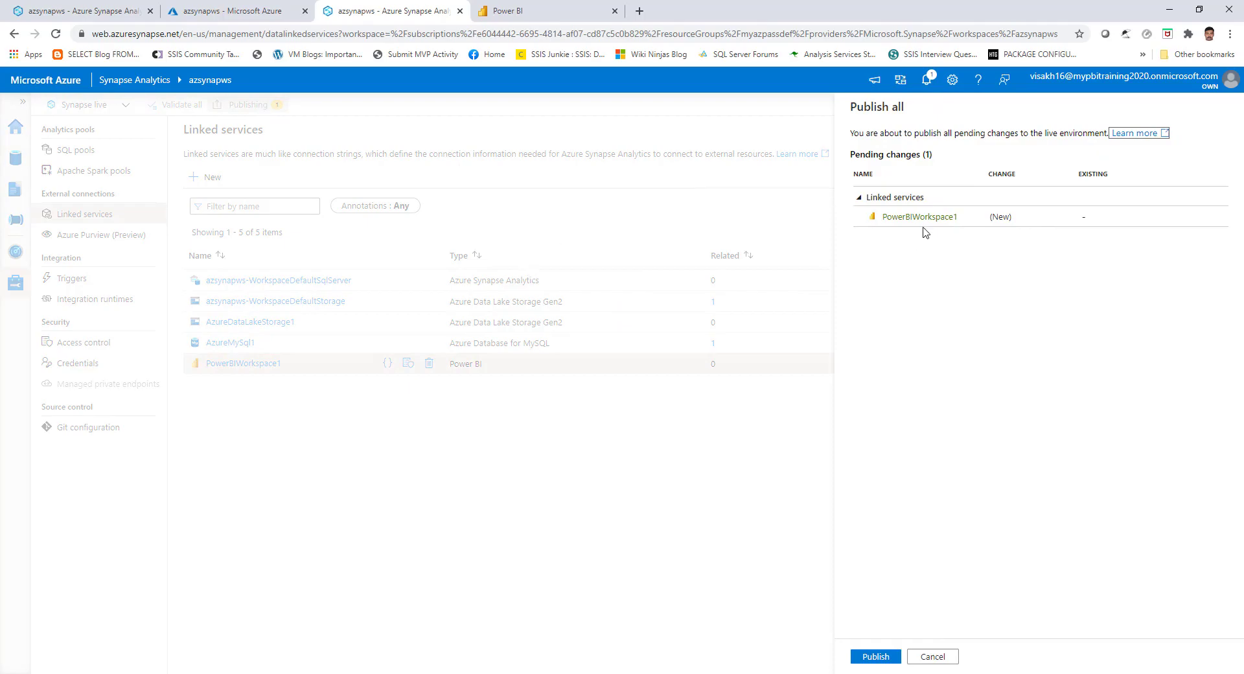
left_click(875, 654)
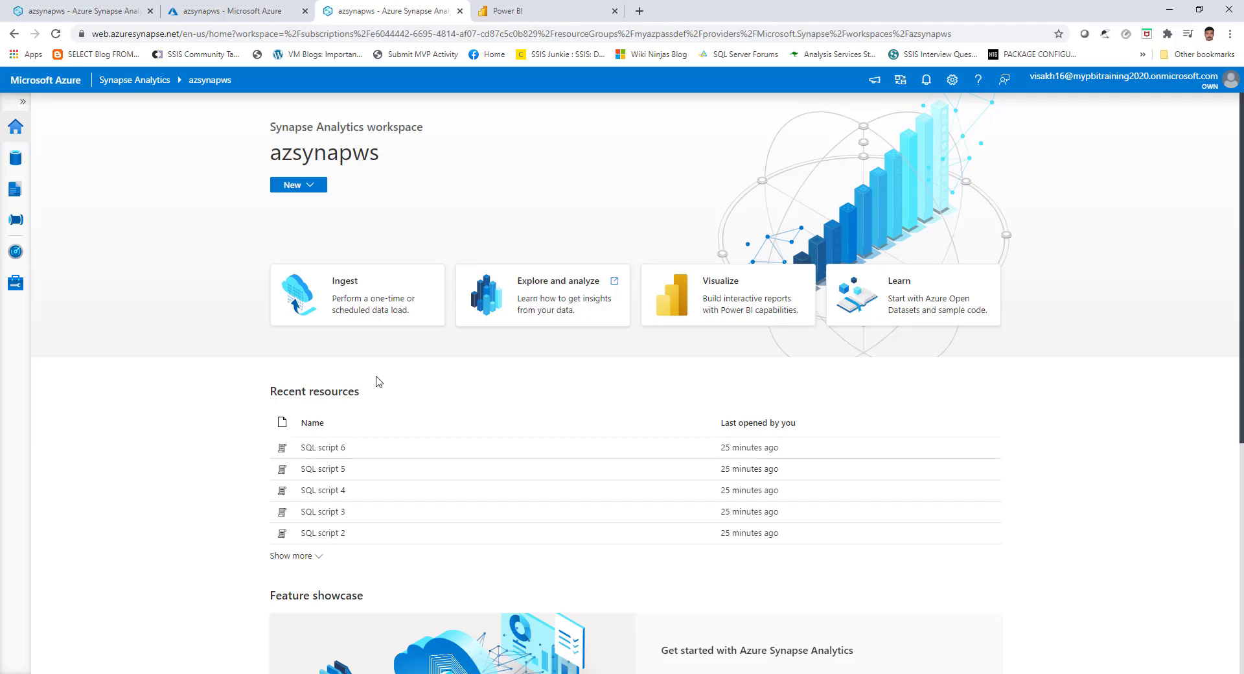
Reload Synapse Studio and expand PowerBIWorkspace1 in the Develop hub down to its Power BI reports.
left_click(56, 31)
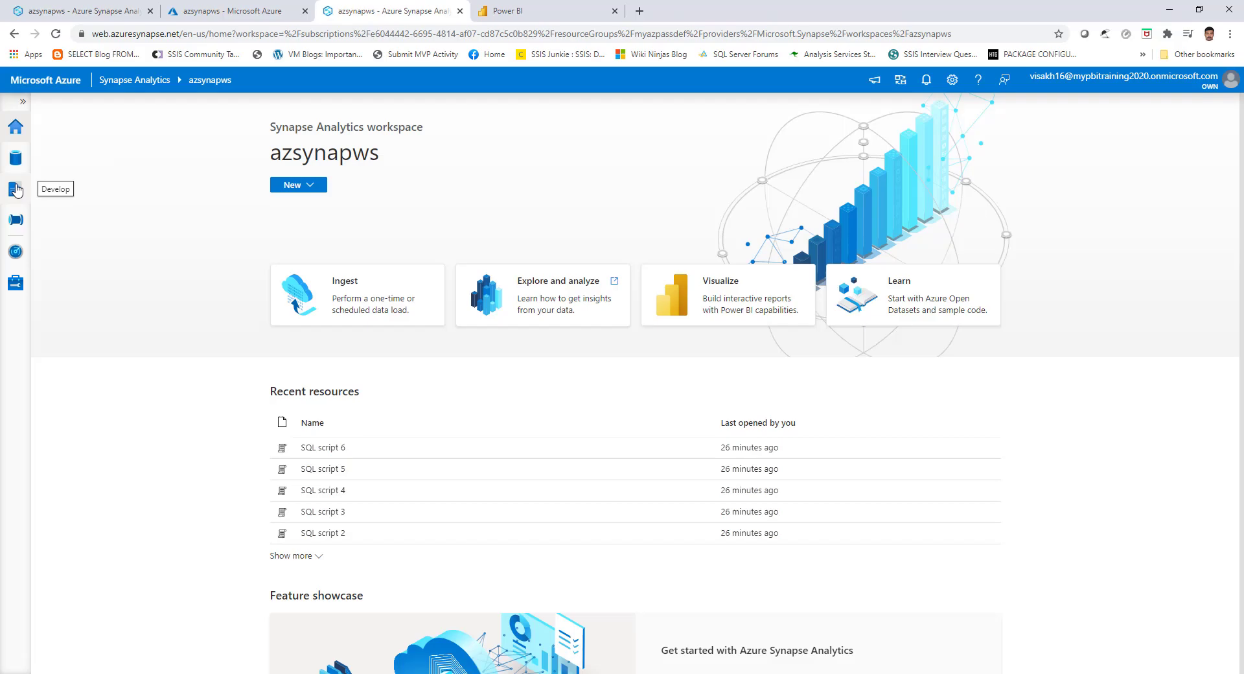
left_click(16, 189)
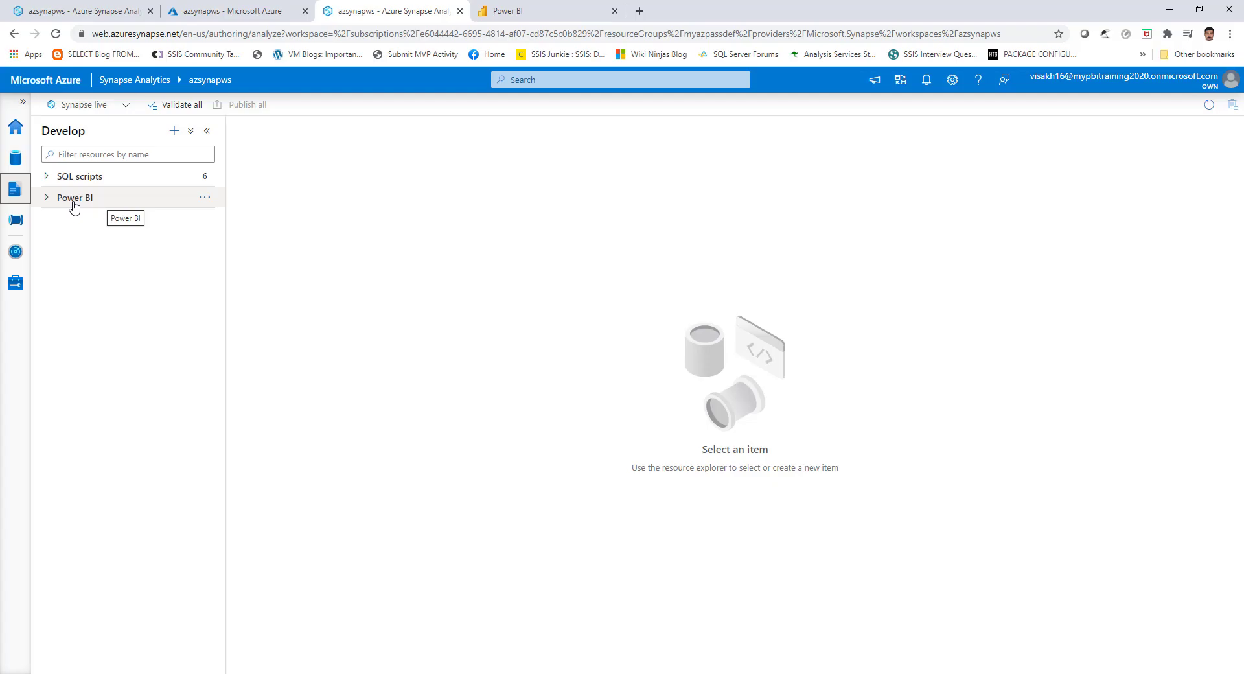
left_click(49, 198)
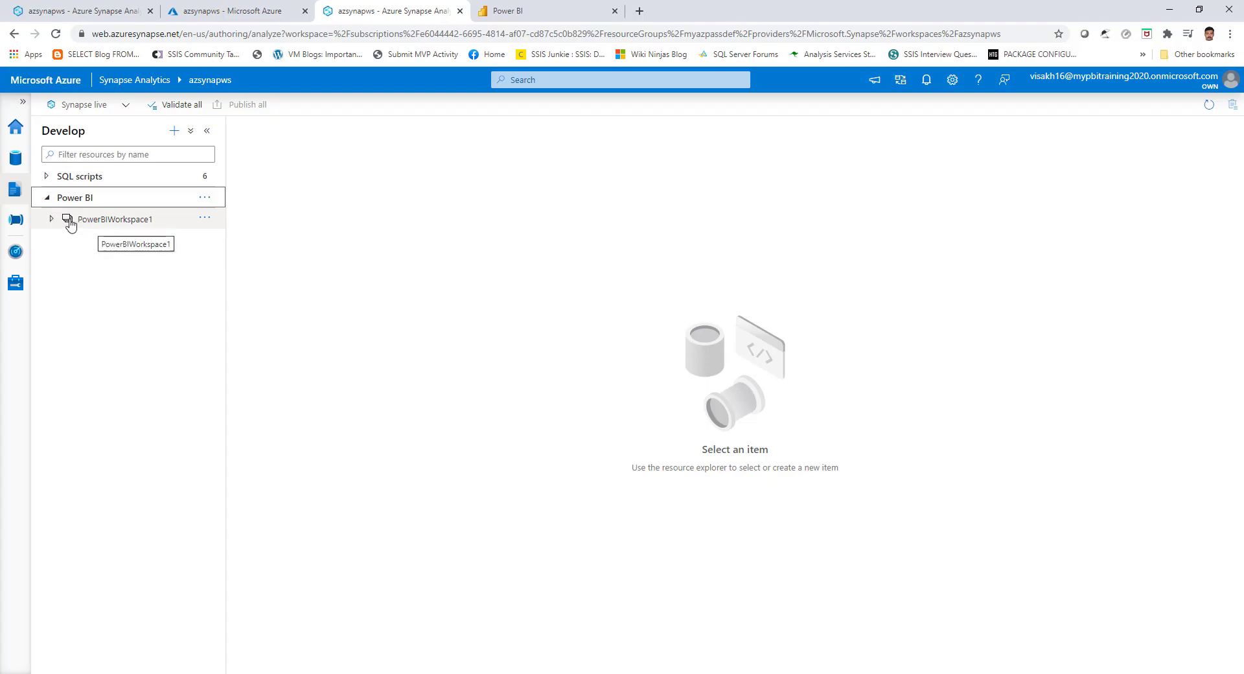
left_click(52, 222)
left_click(52, 221)
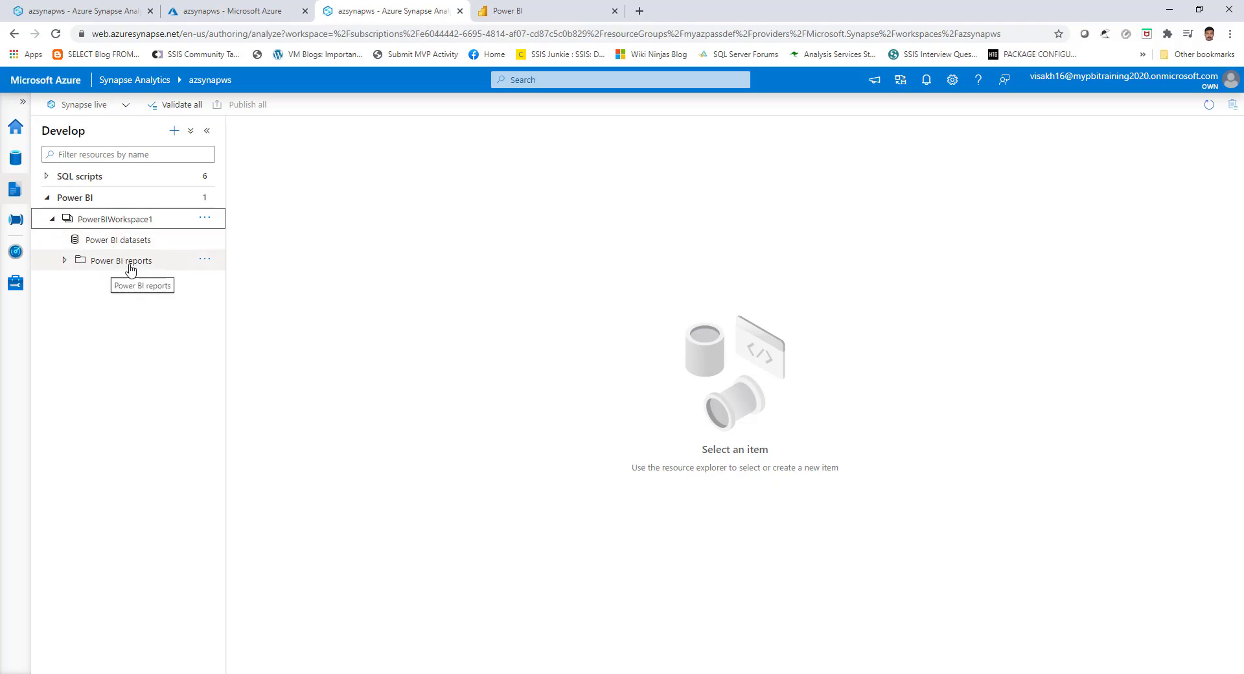
left_click(65, 262)
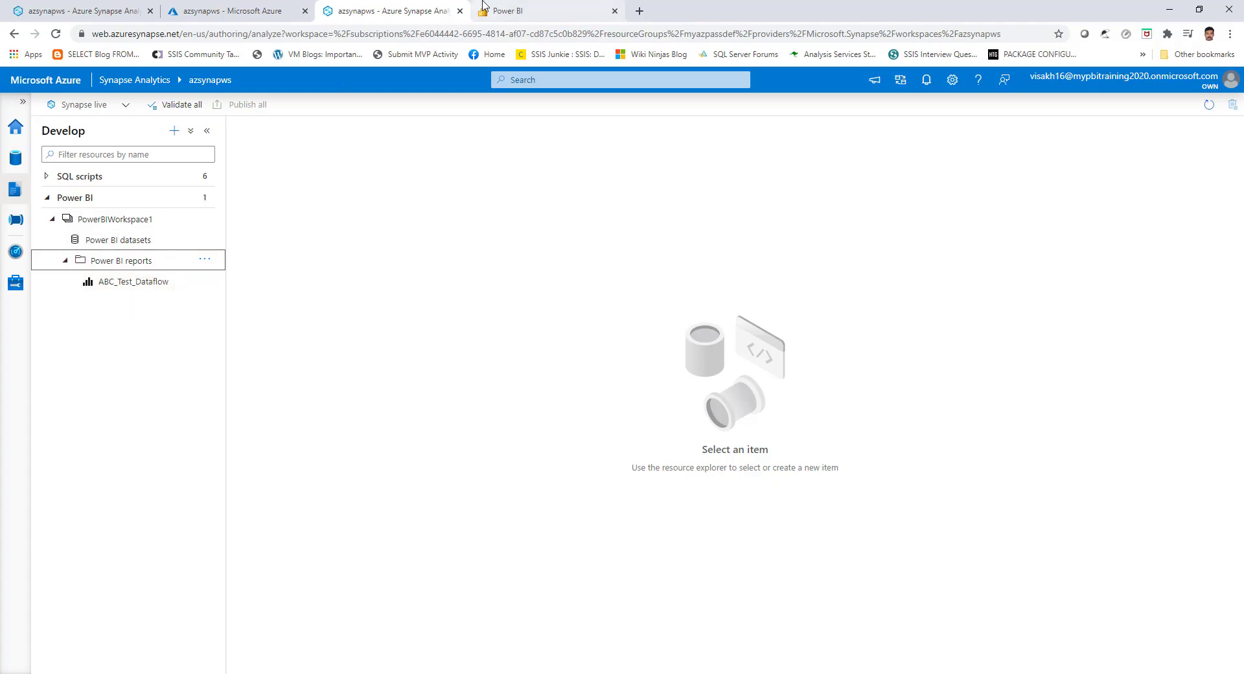
Check the ABC_Test_Dataflow report in the Power BI workspace, then open the same report inside Synapse Studio.
left_click(482, 8)
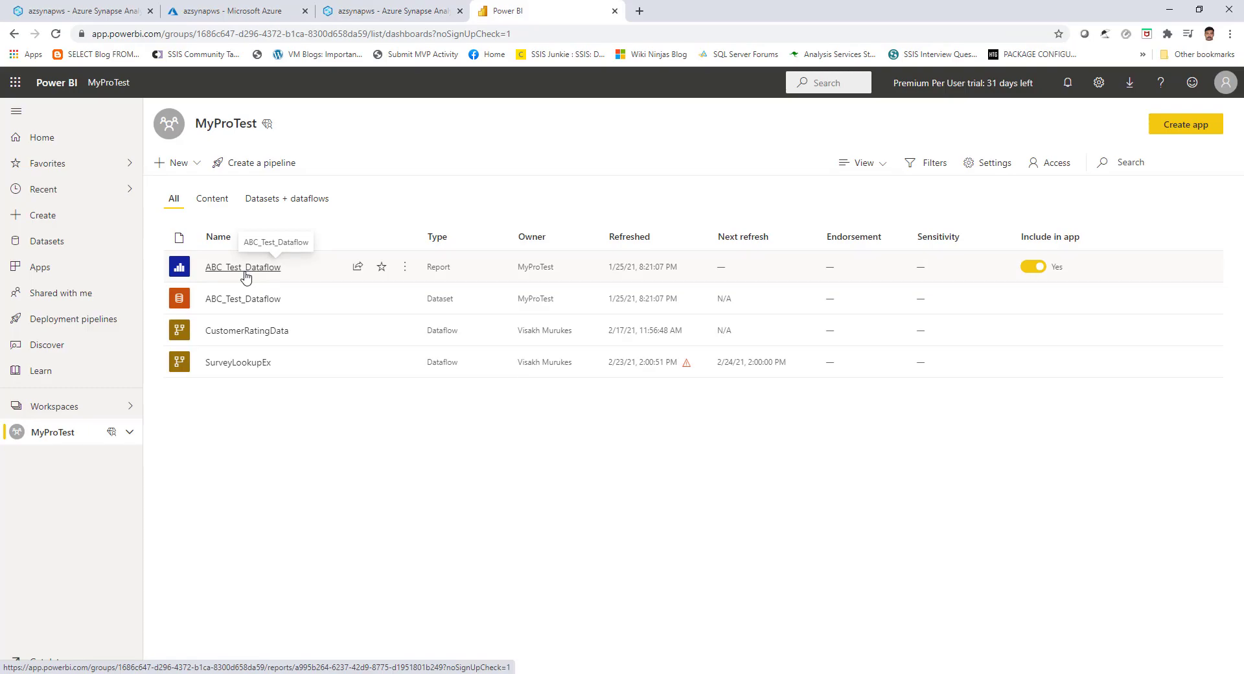
left_click(389, 11)
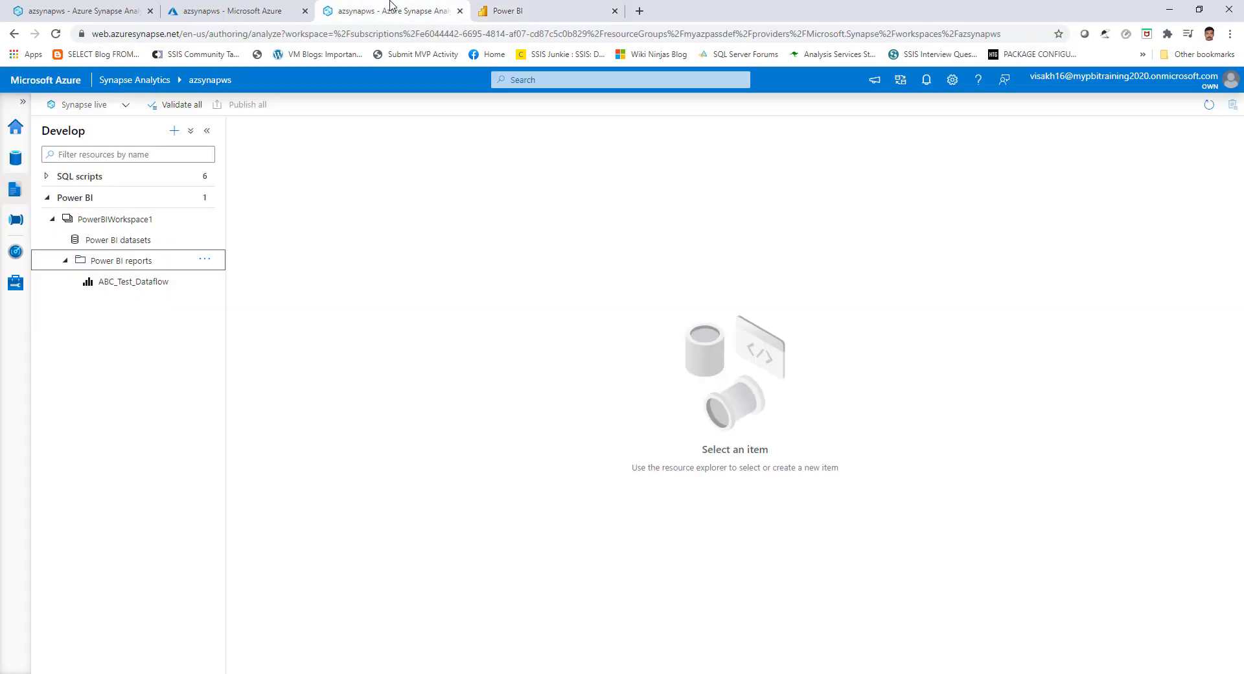
left_click(135, 283)
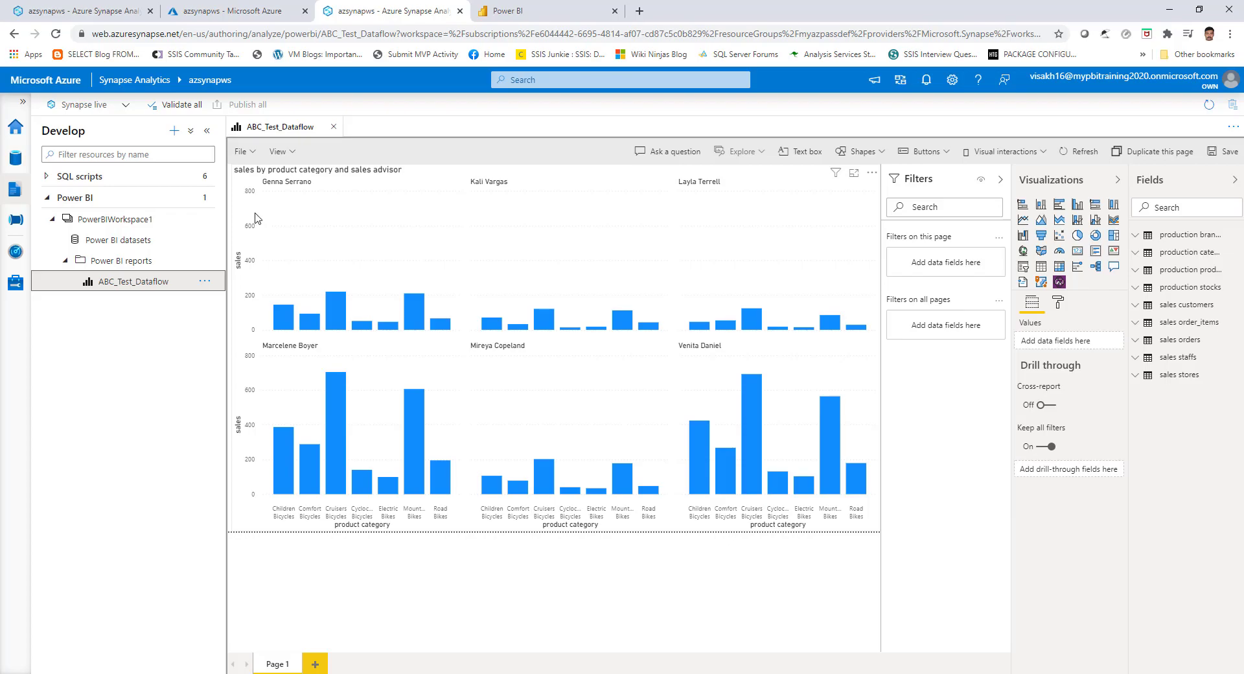
Open the linked workspace's Power BI datasets and create a new report from the ABC_Test_Dataflow dataset.
left_click(140, 247)
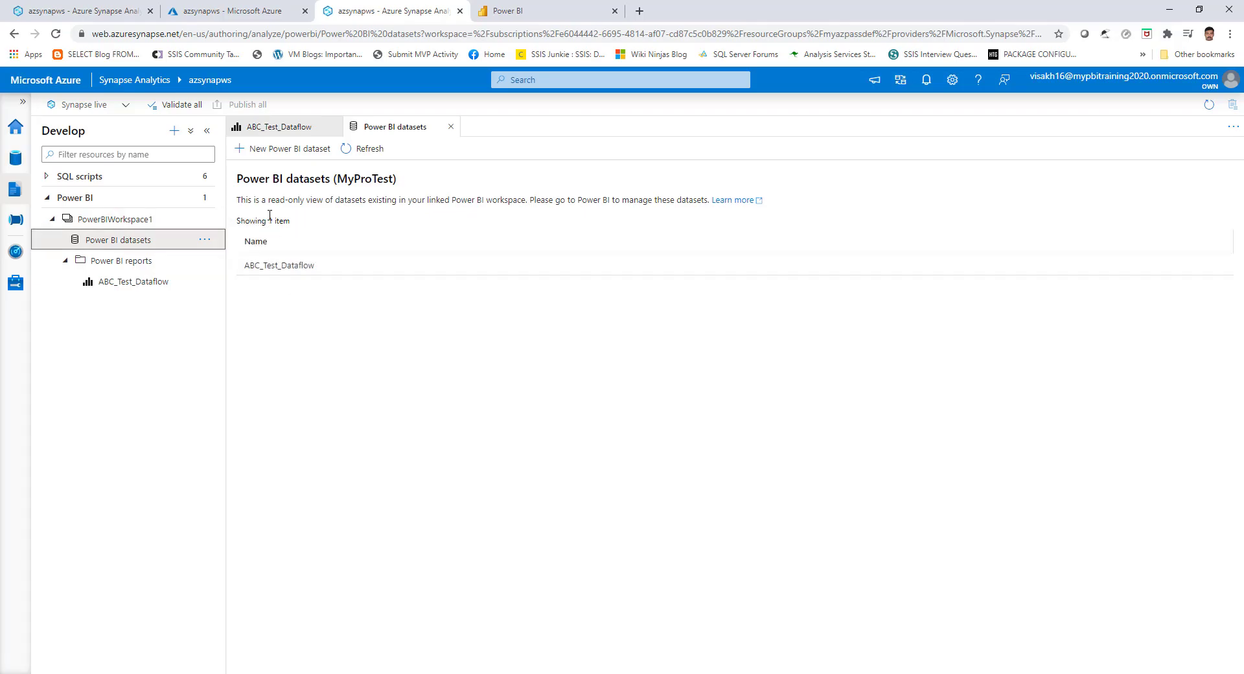
left_click_drag(267, 201, 367, 200)
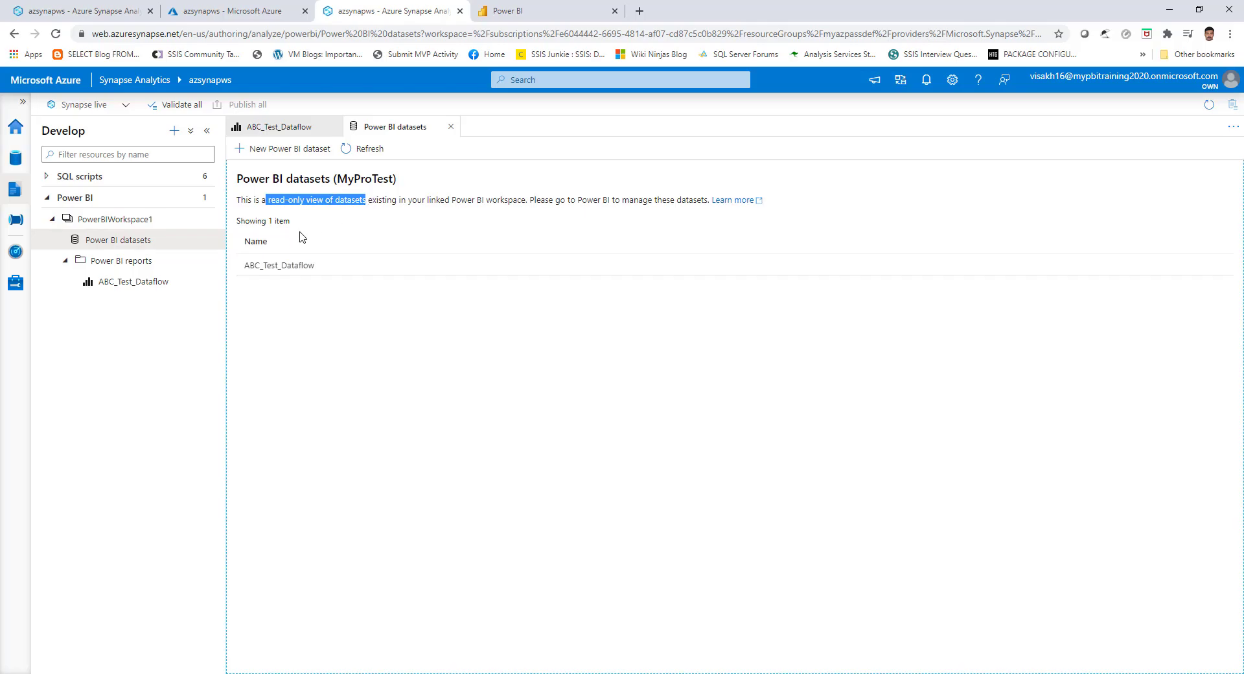
mouse_move(344, 269)
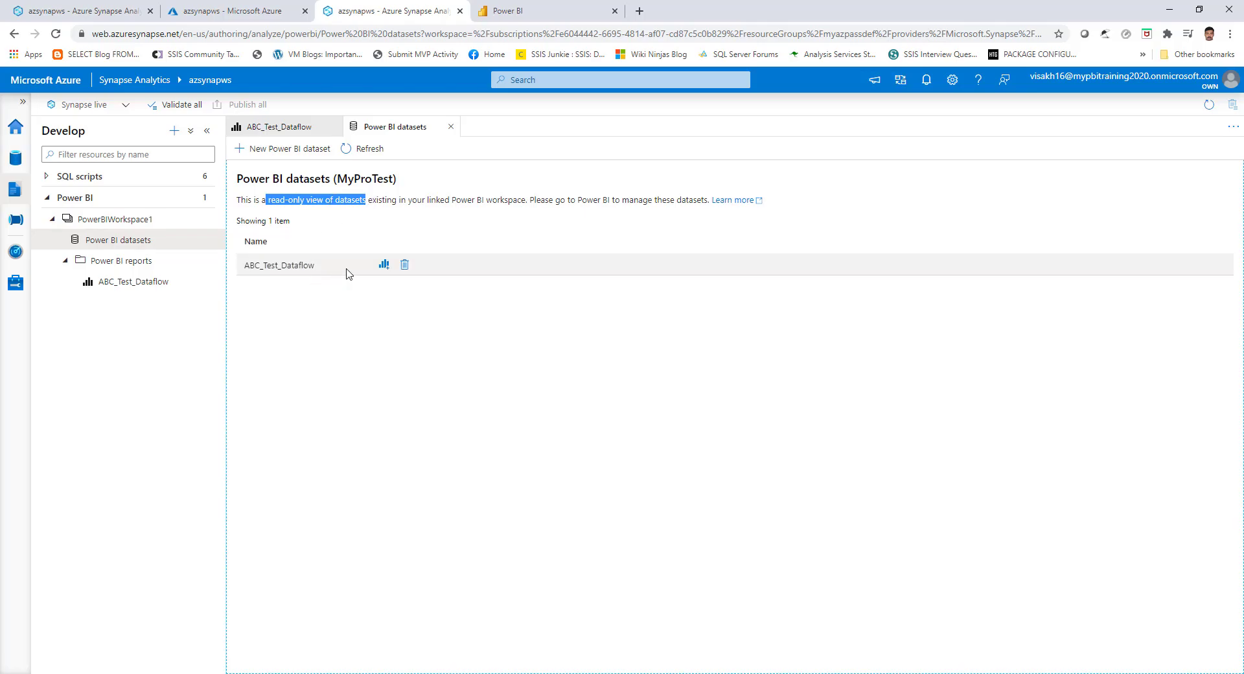
left_click(384, 265)
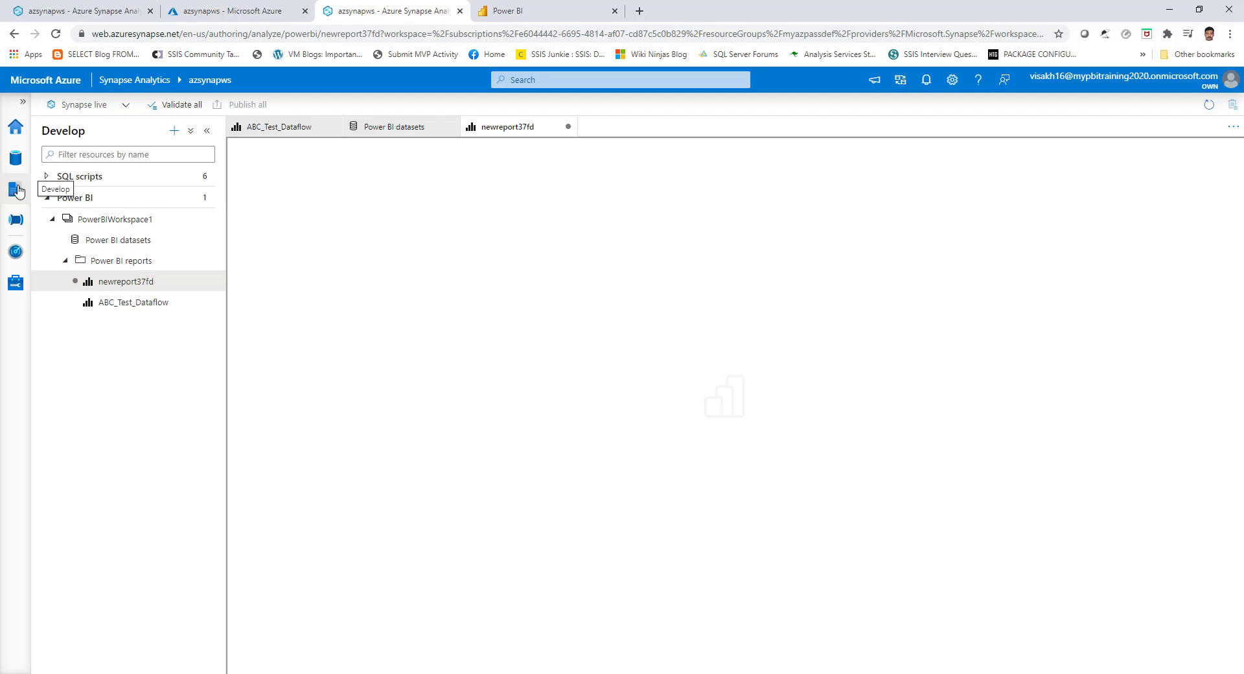
Start a new Power BI dataset in PowerBIWorkspace1, download the .pbids file for vissqlazsynpool, and close the dataset pane with a refresh.
left_click(54, 221)
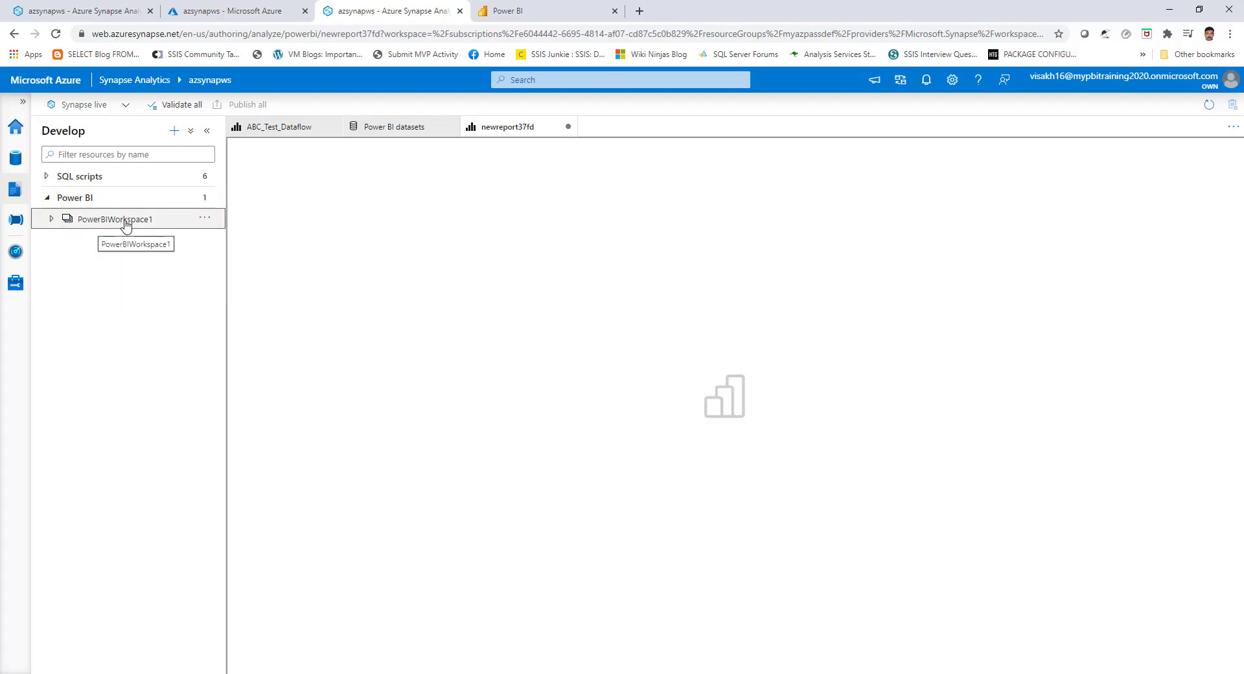
left_click(51, 220)
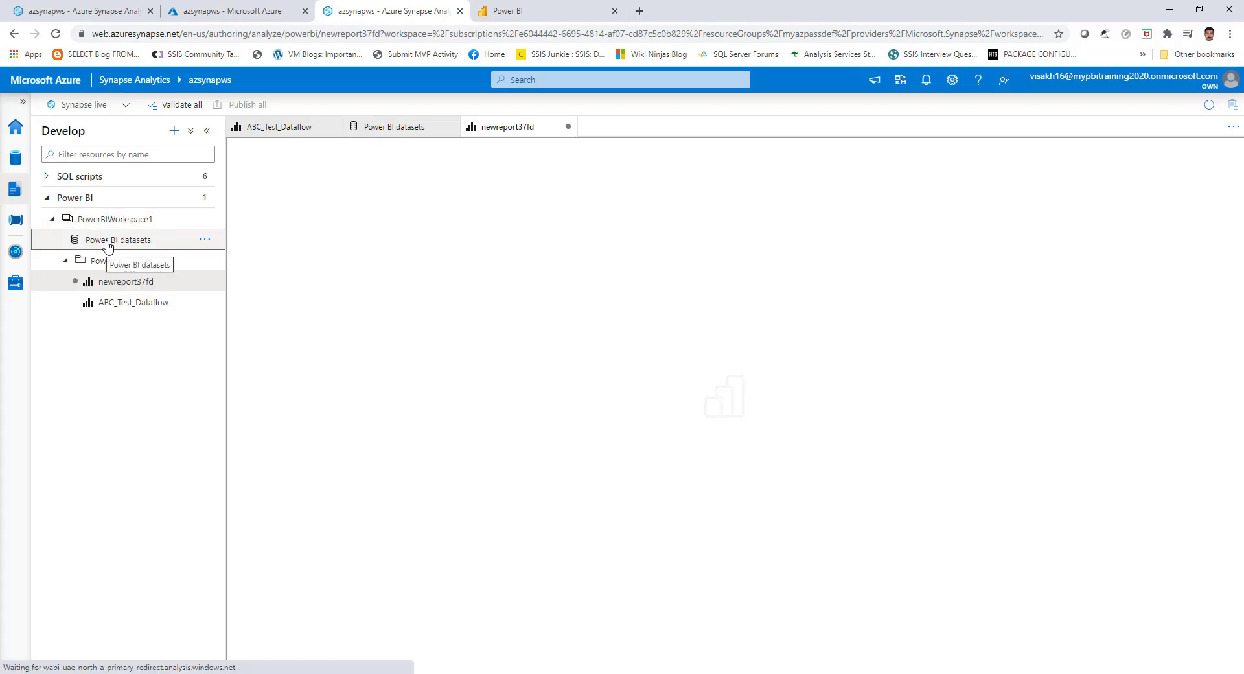
left_click(109, 243)
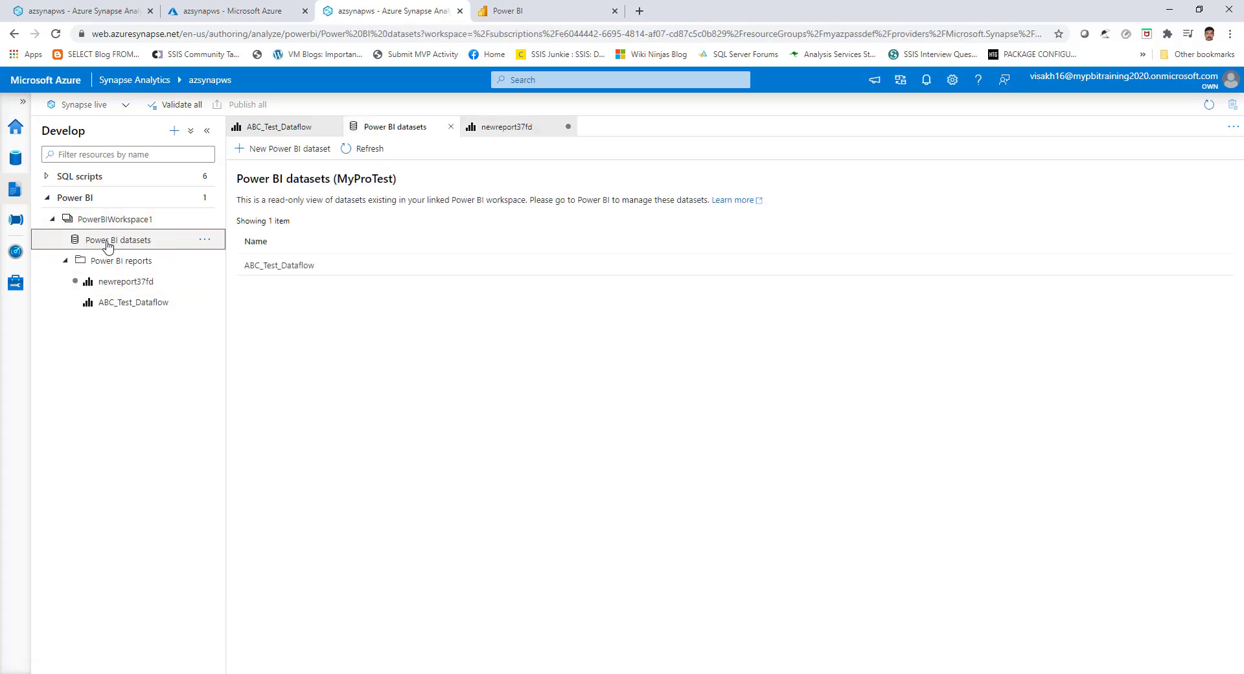
left_click(271, 150)
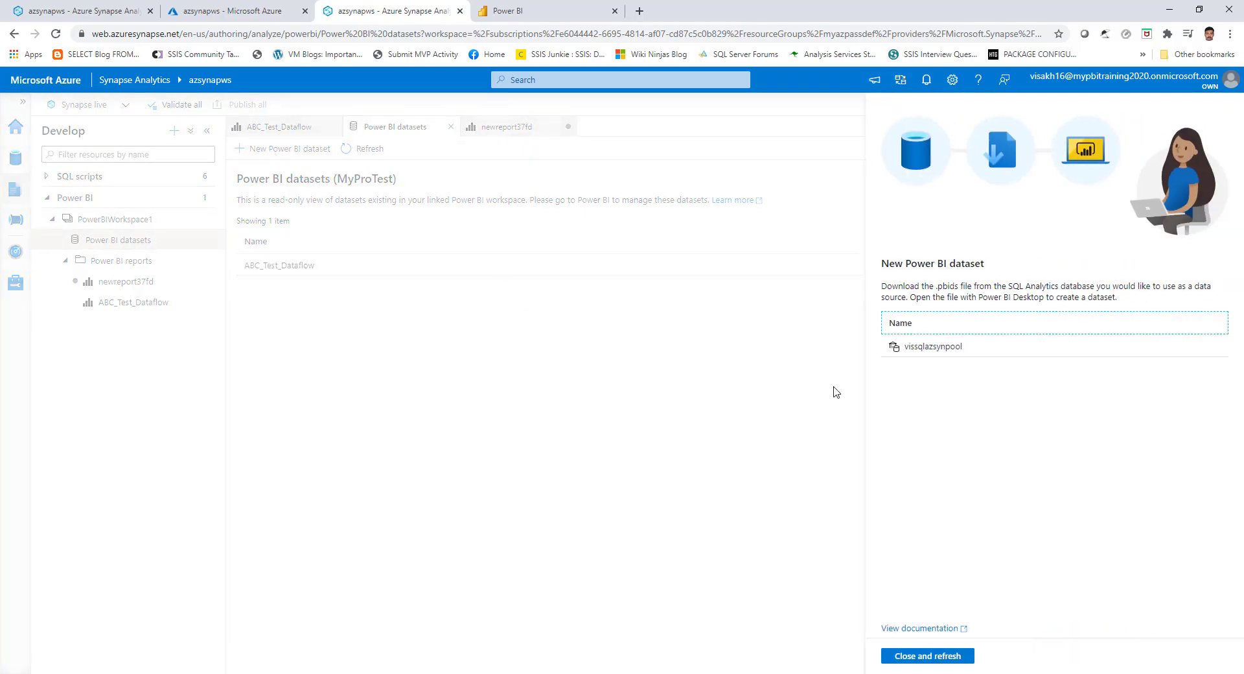
mouse_move(930, 347)
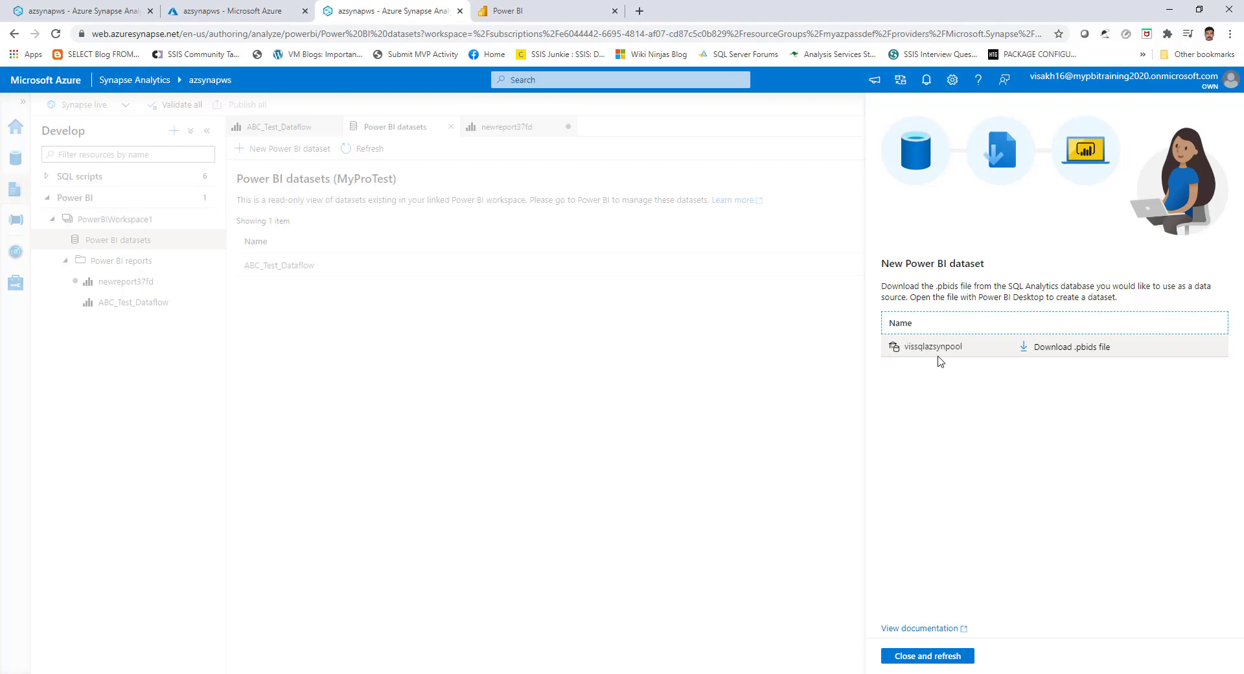
left_click(1070, 353)
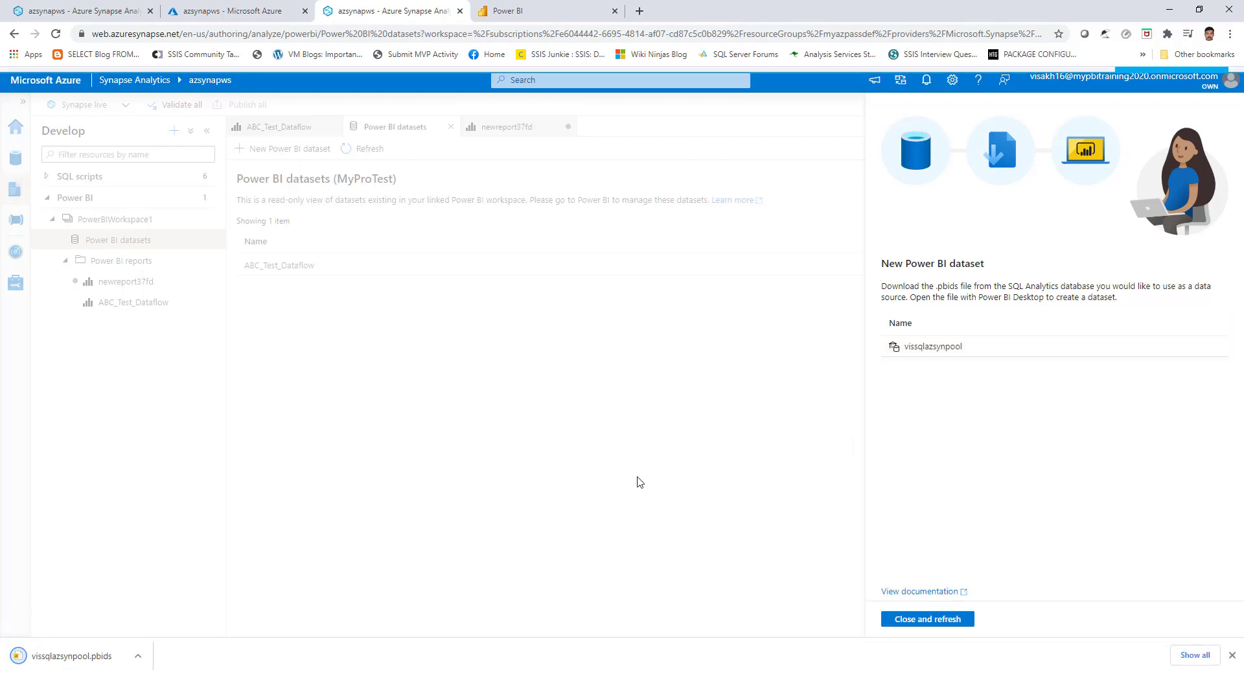
left_click(928, 620)
Locate the downloaded vissqlazsynpool.pbids in its folder, open it with Power BI Desktop, and connect to the database with the account password.
left_click(137, 655)
left_click(167, 612)
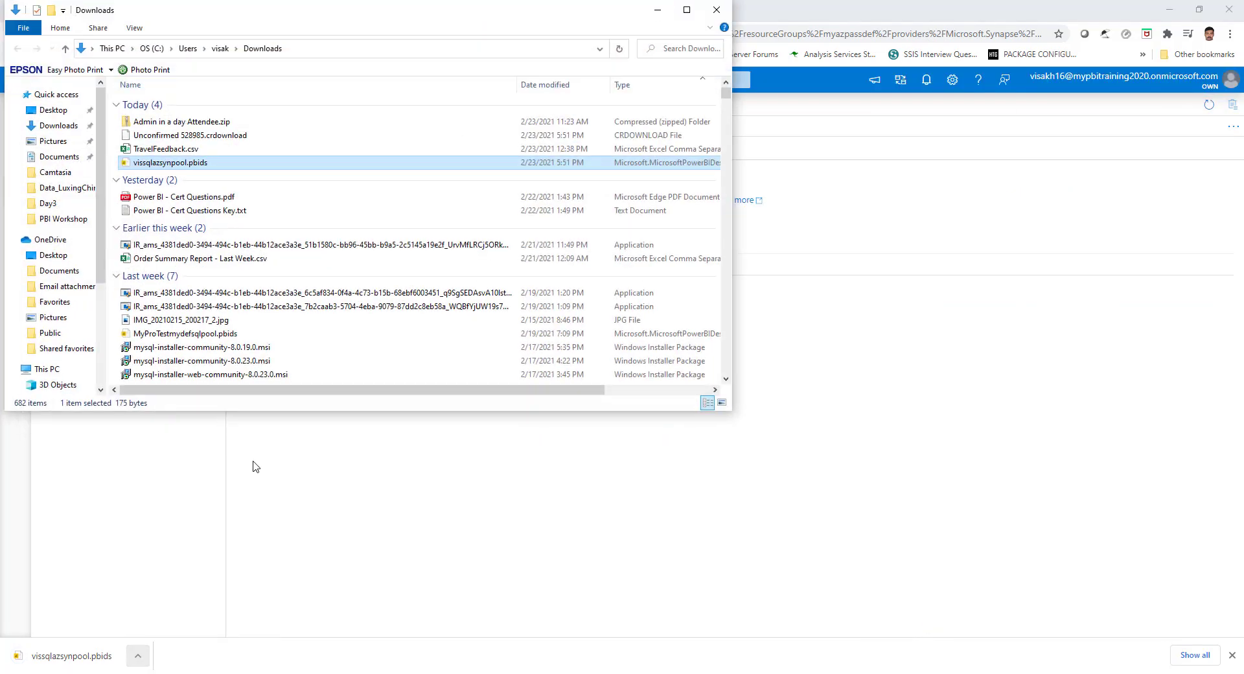
right_click(210, 163)
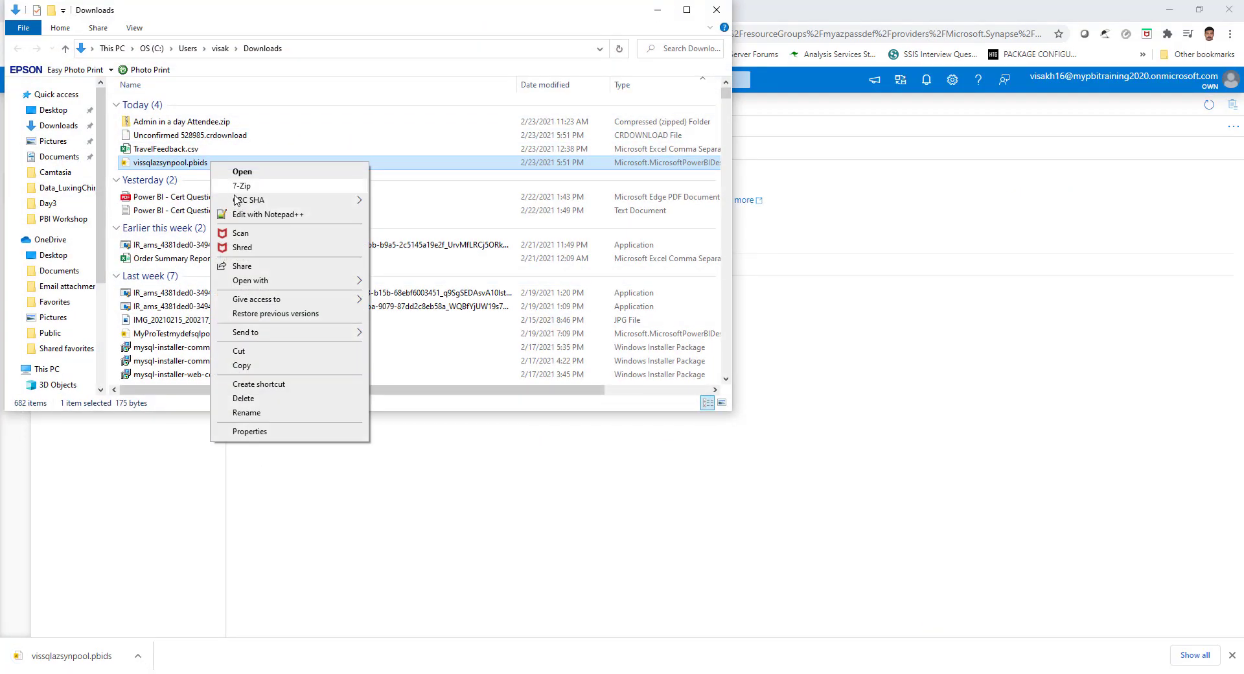
mouse_move(269, 285)
left_click(379, 299)
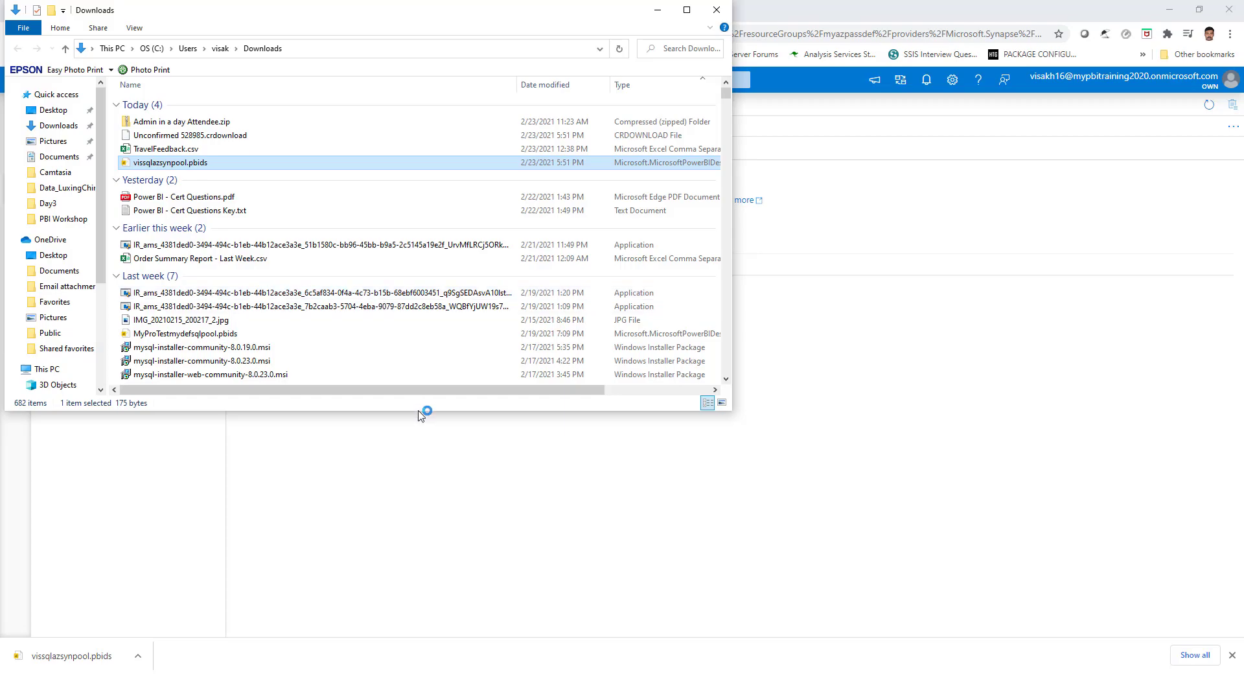
left_click(436, 463)
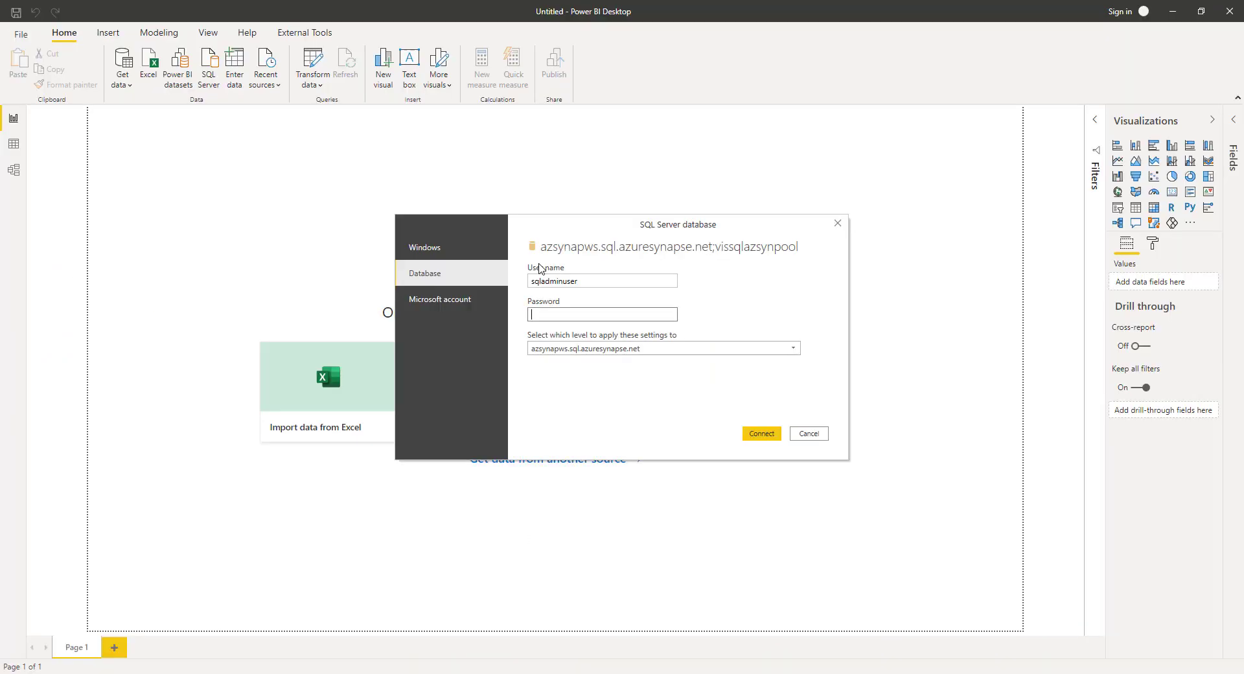
type("•")
left_click(762, 433)
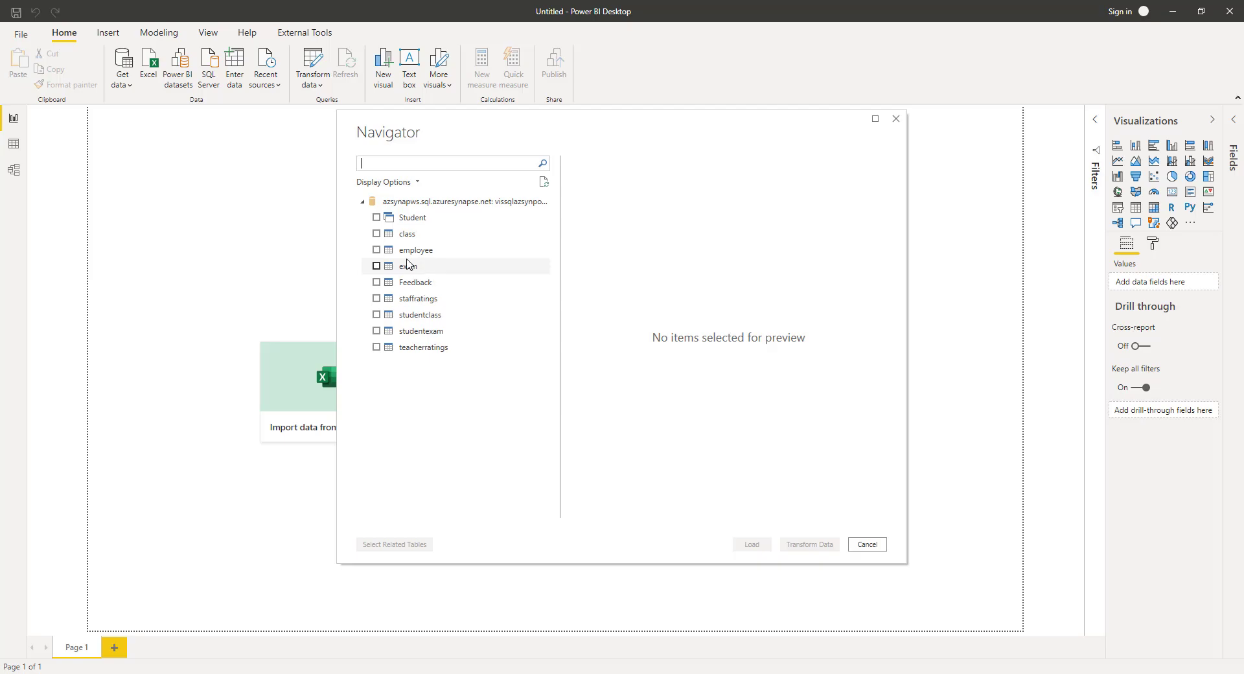
Load the Student, exam, studentexam and Feedback tables from vissqlazsynpool using the Import connection mode.
left_click(379, 219)
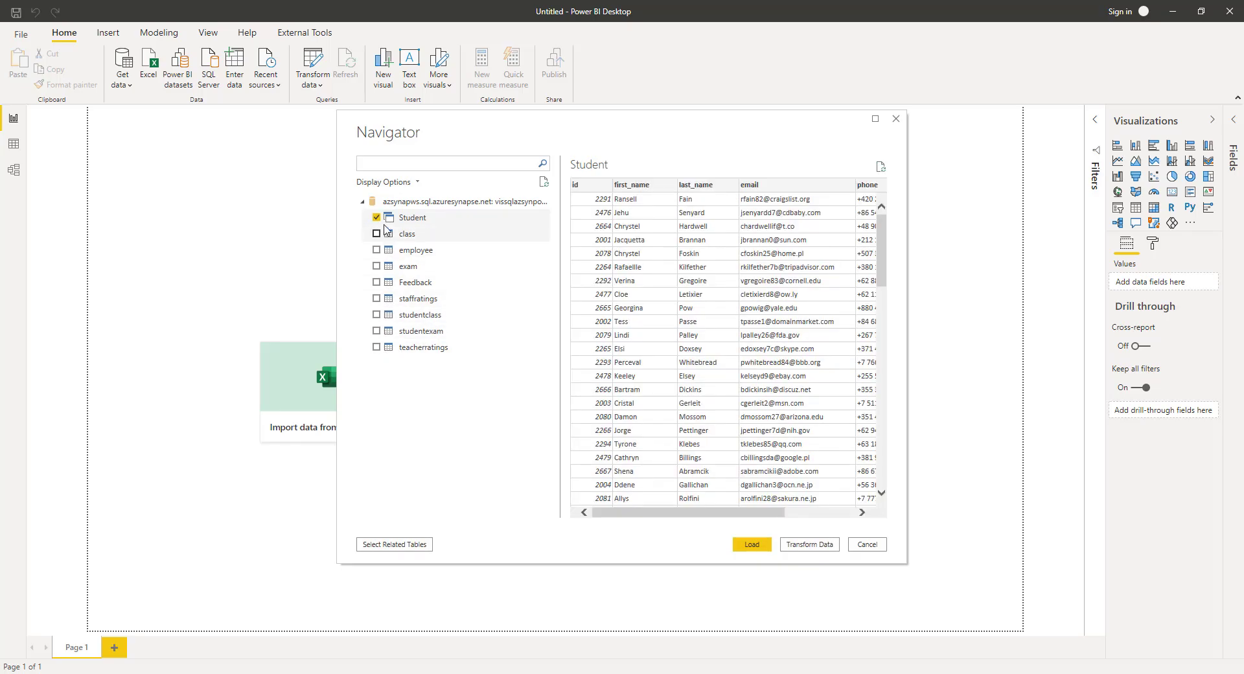
left_click(378, 266)
left_click(377, 331)
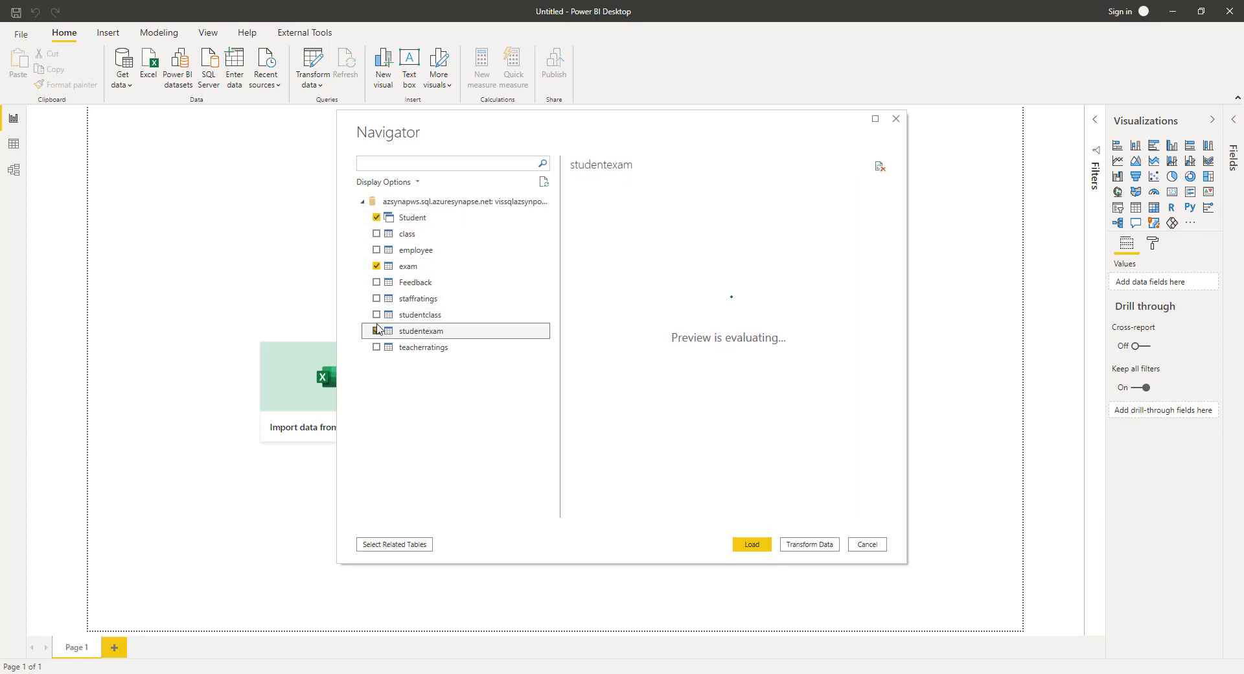
left_click(377, 283)
left_click(752, 544)
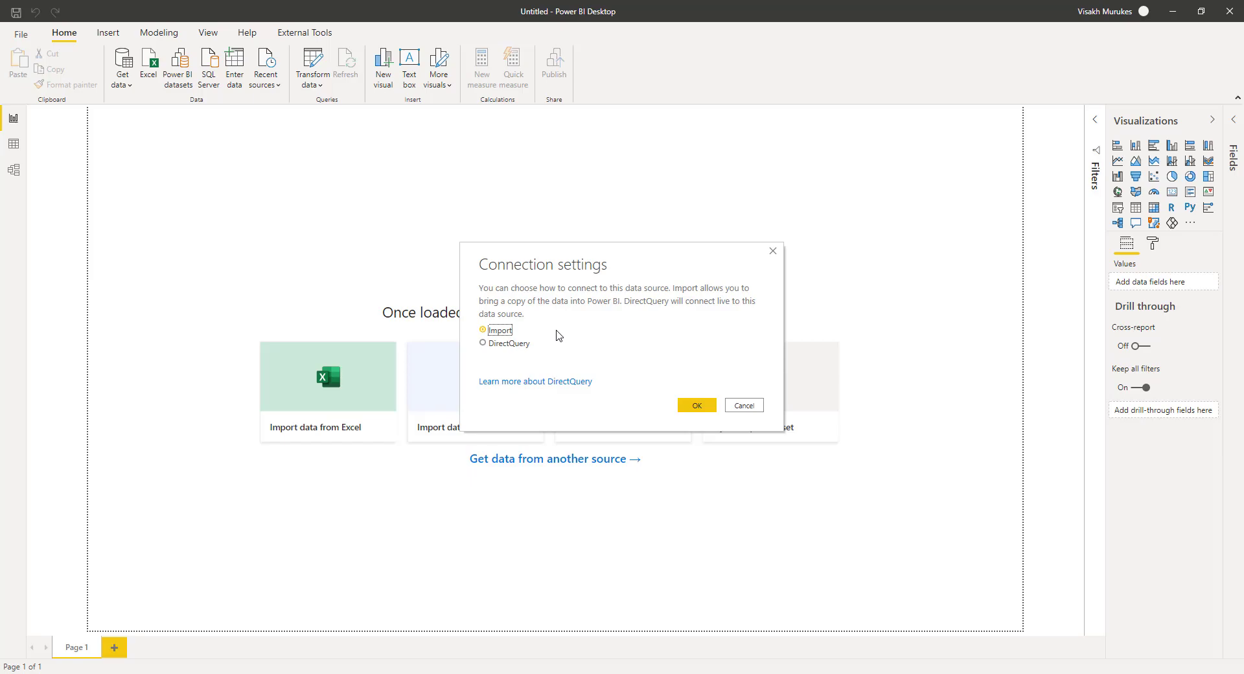
left_click(704, 407)
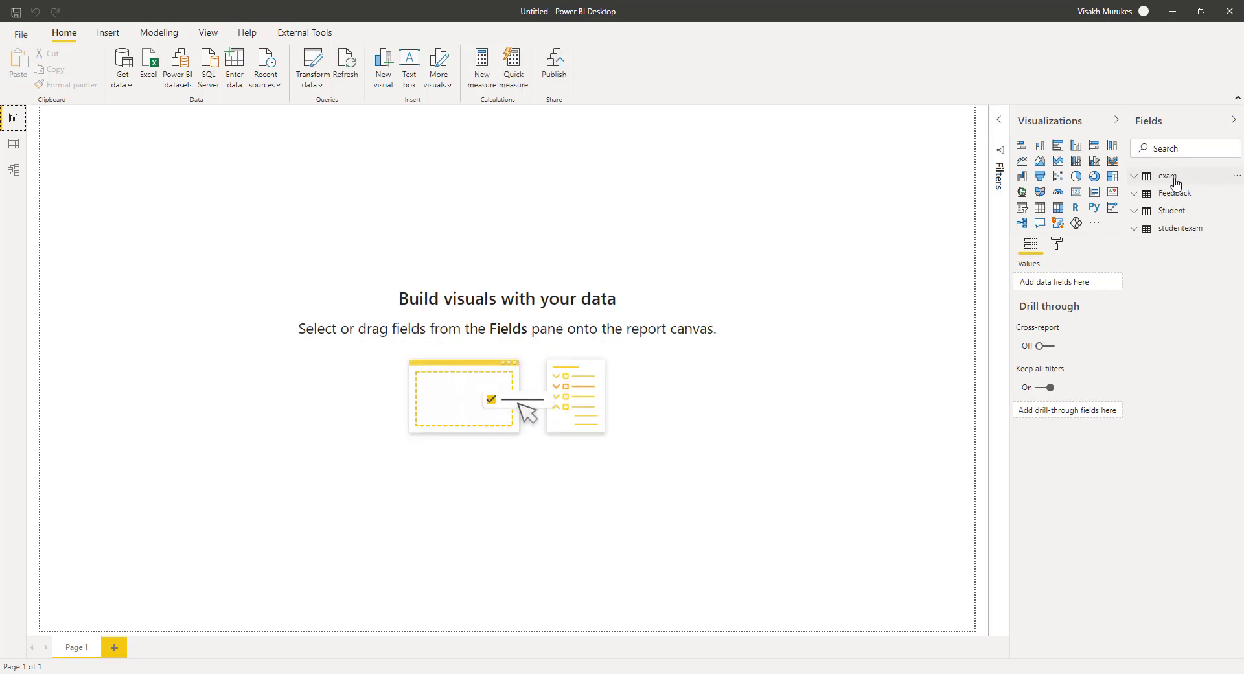
Edit the queries to add a Score sentiment column to the Feedback table, and apply the changes to the model.
right_click(1175, 182)
left_click(1161, 258)
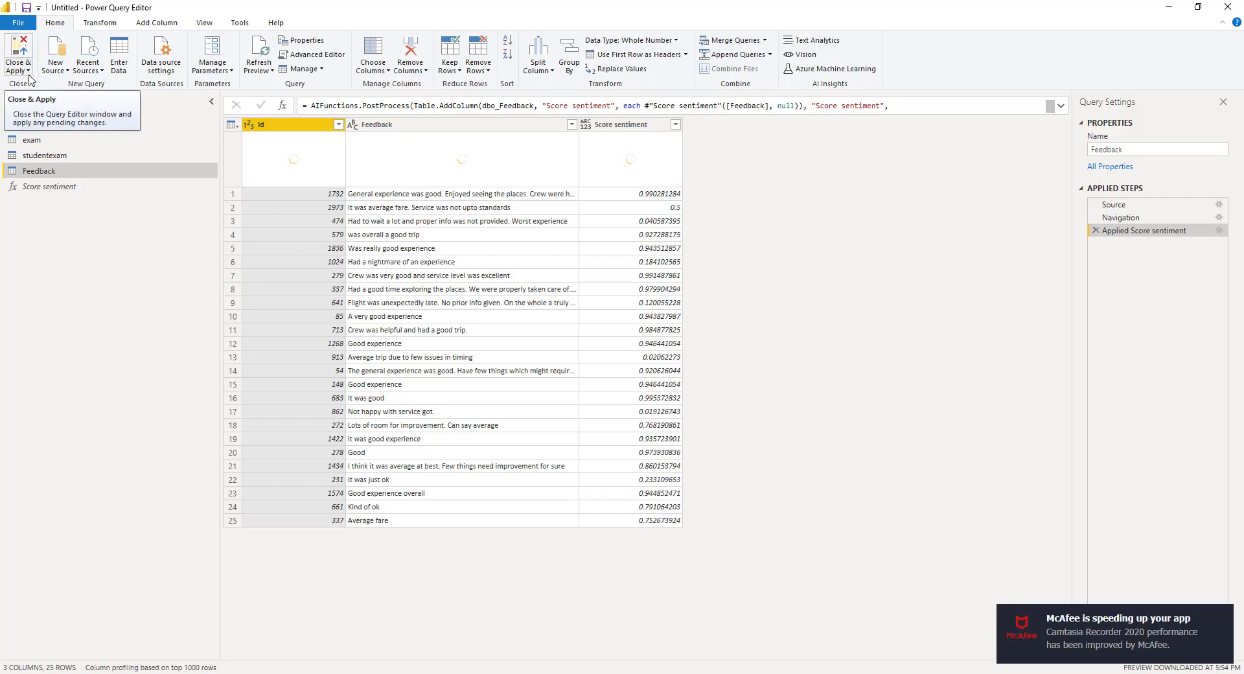
left_click(18, 55)
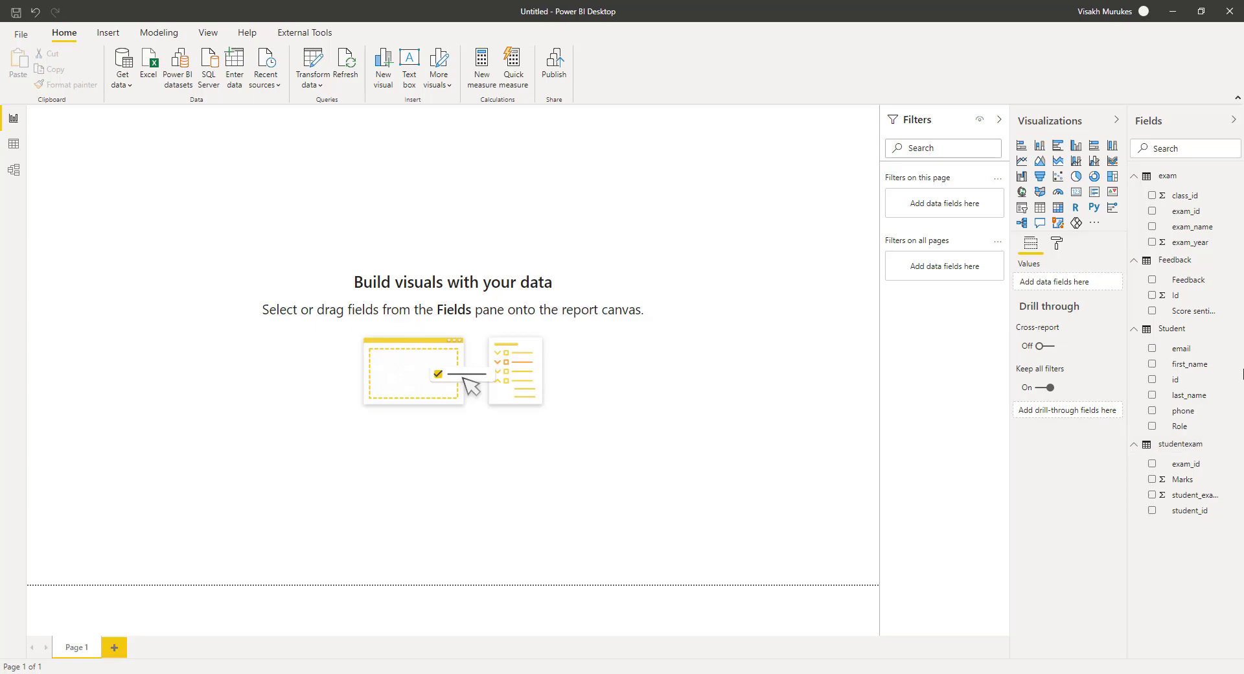
Add a table visual to Page 1 with the fields first_name, last_name, exam_name and Marks, enlarged over the page's left part.
left_click(1040, 207)
left_click_drag(219, 290, 480, 601)
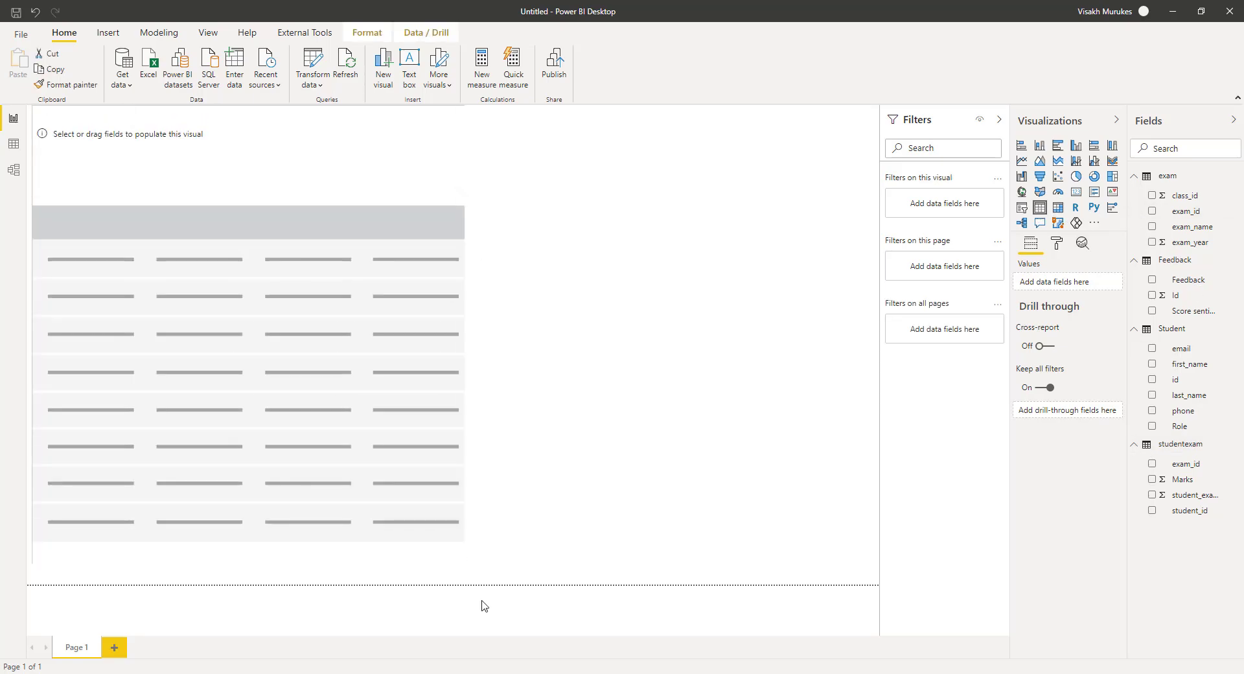
left_click(1152, 363)
left_click(1153, 395)
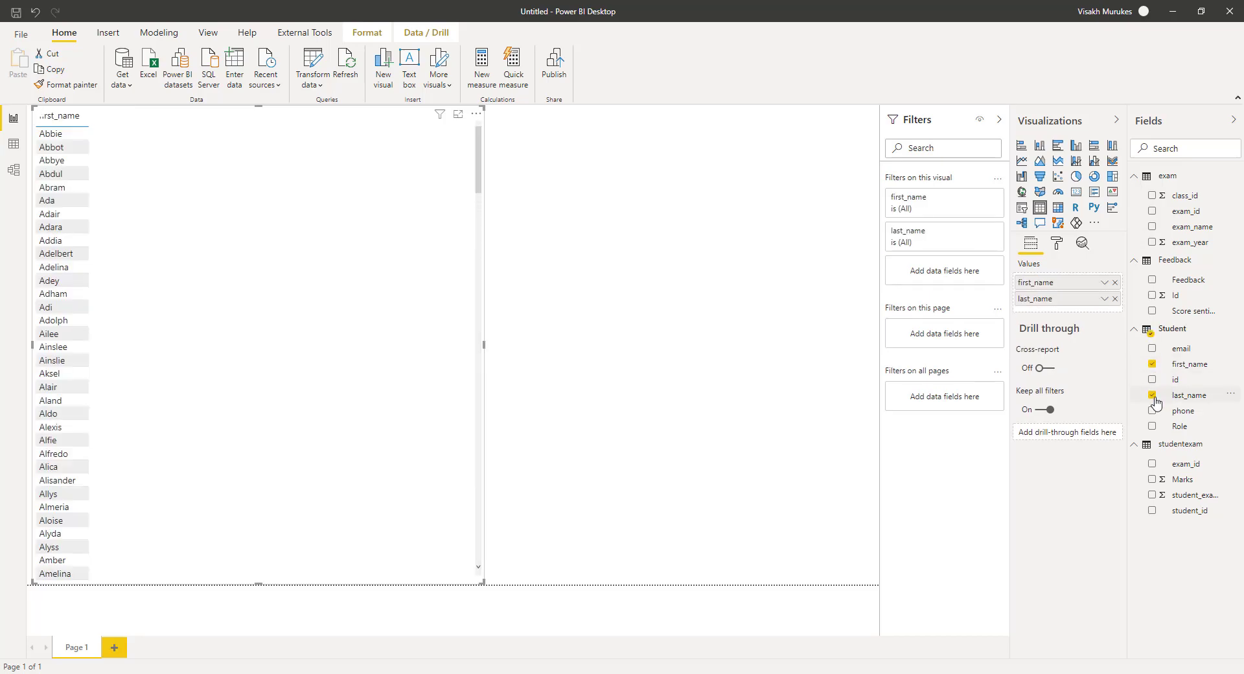
left_click(1152, 226)
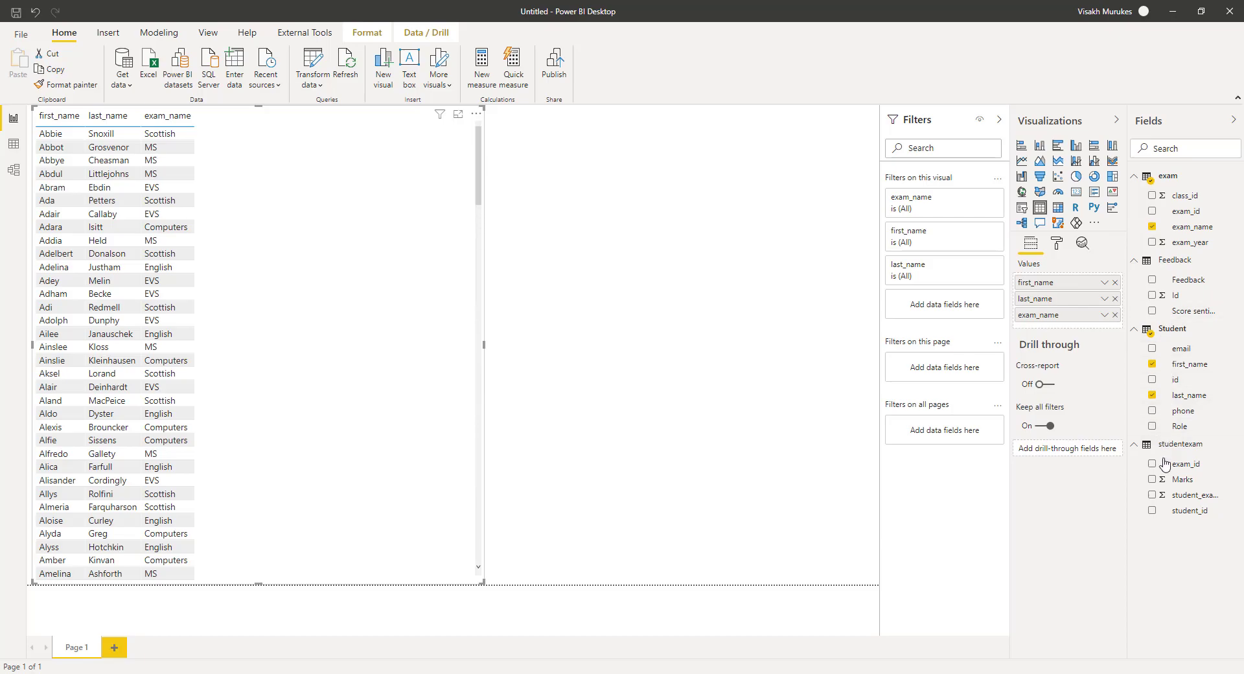
left_click(1152, 478)
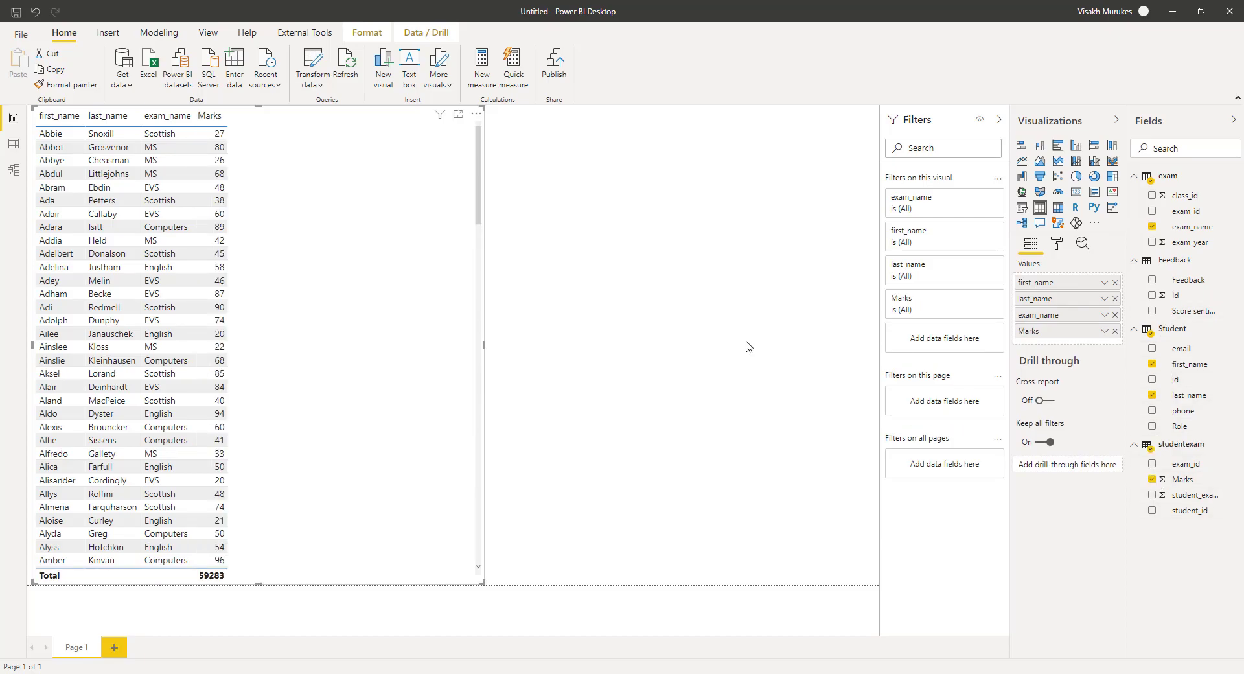
Save the report as Synapse_Dwlded and publish it to the MyProTest workspace.
left_click(15, 18)
type("Synapse_Dwlh")
left_click(512, 327)
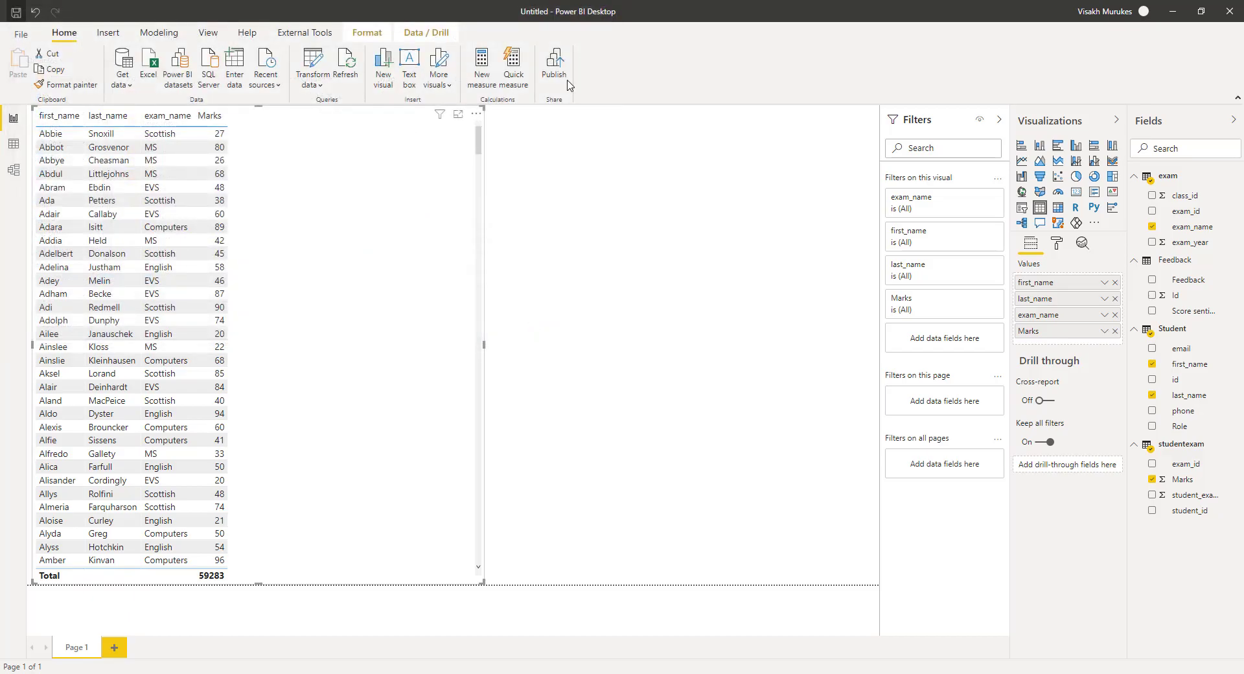
left_click(565, 81)
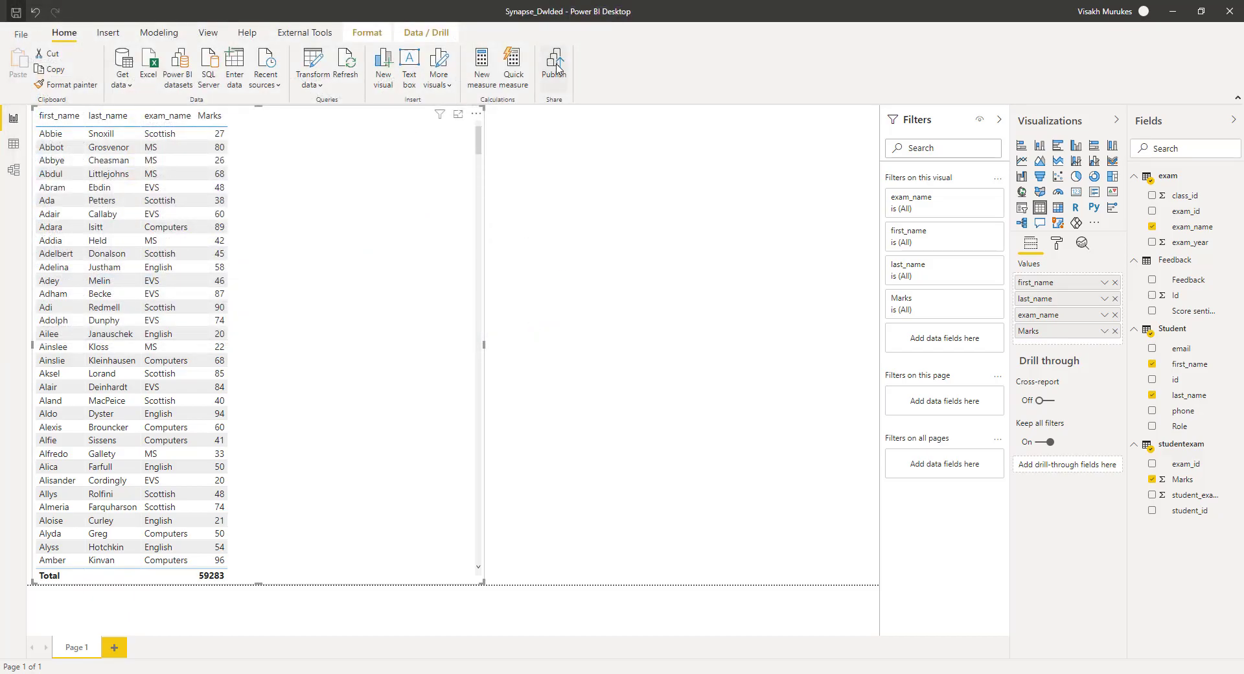
left_click(484, 334)
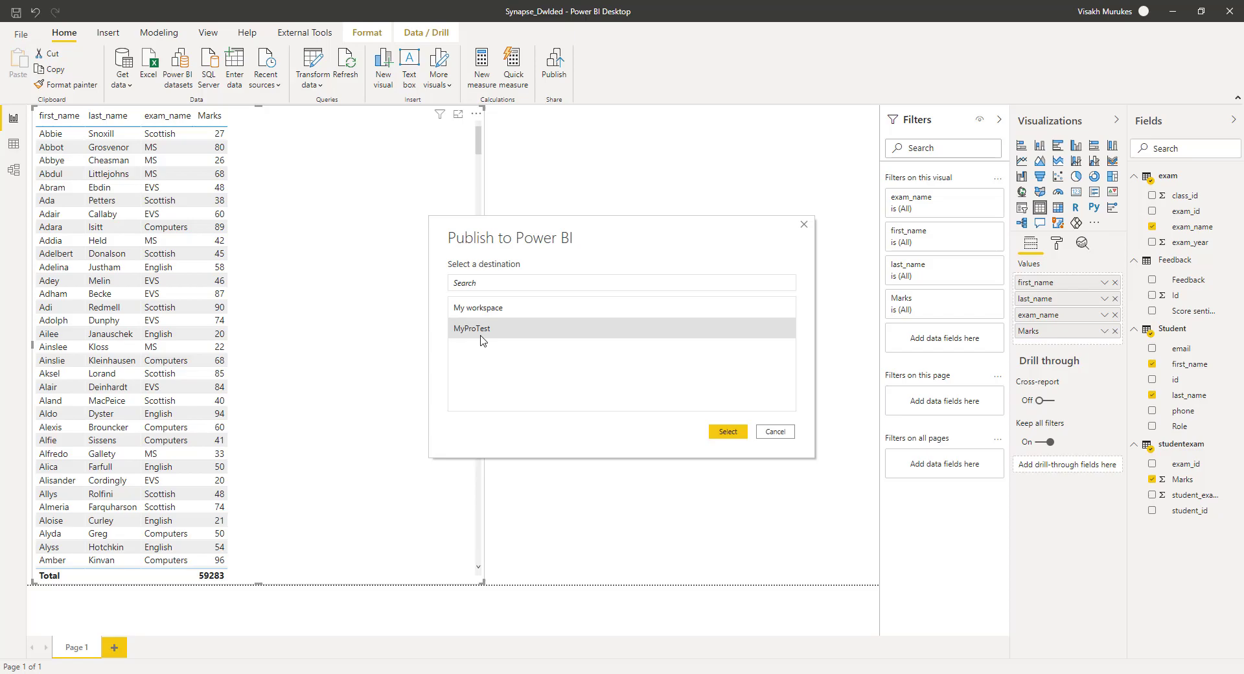
left_click(719, 431)
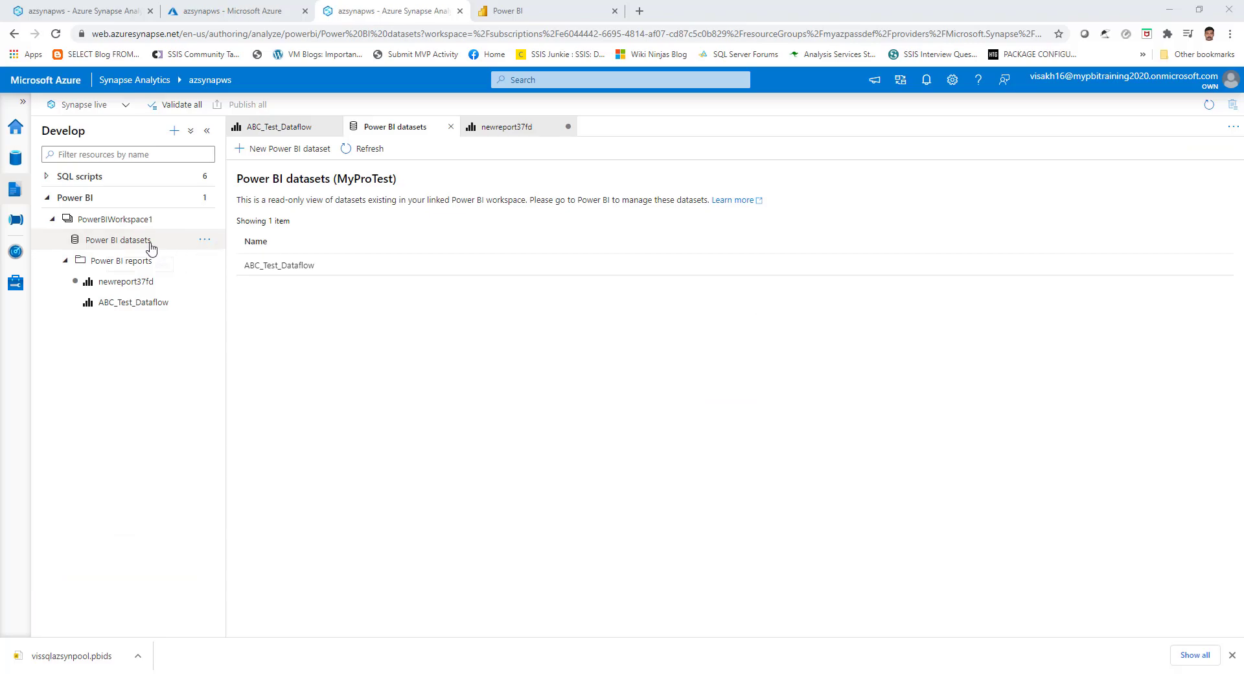
Back in Synapse Studio, refresh PowerBIWorkspace1, discarding all pending Power BI changes, and open the Synapse_Dwlded report.
left_click(206, 219)
left_click(218, 238)
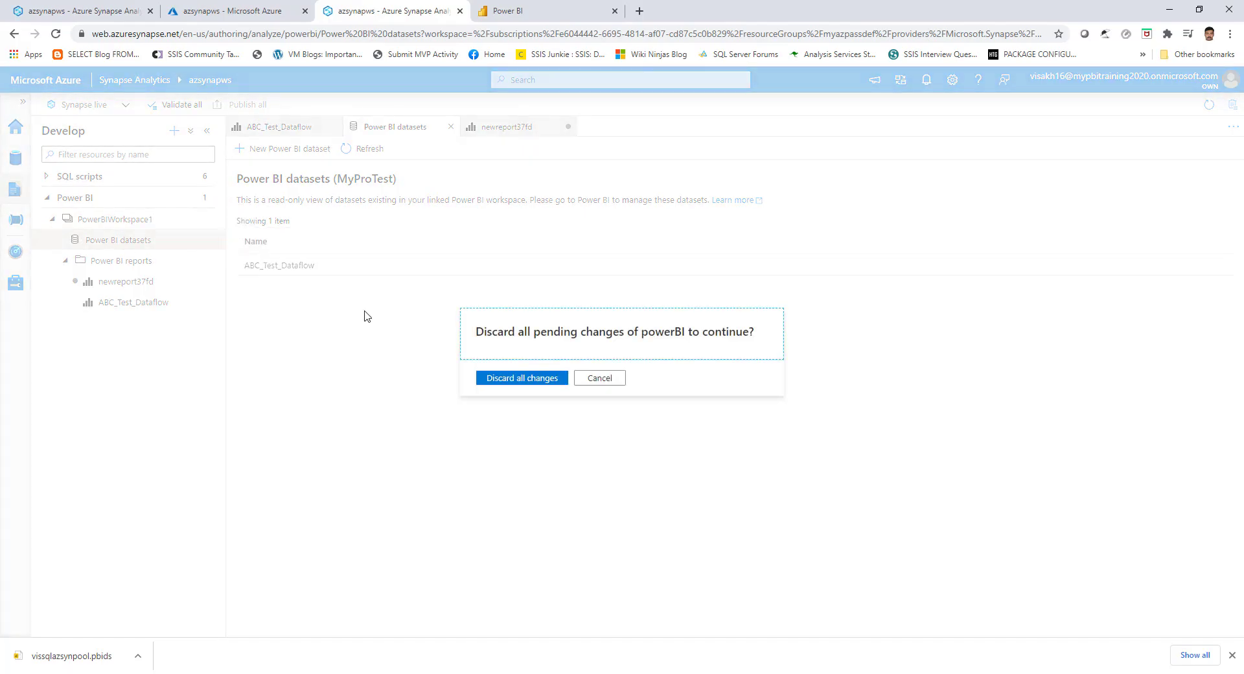
left_click(520, 378)
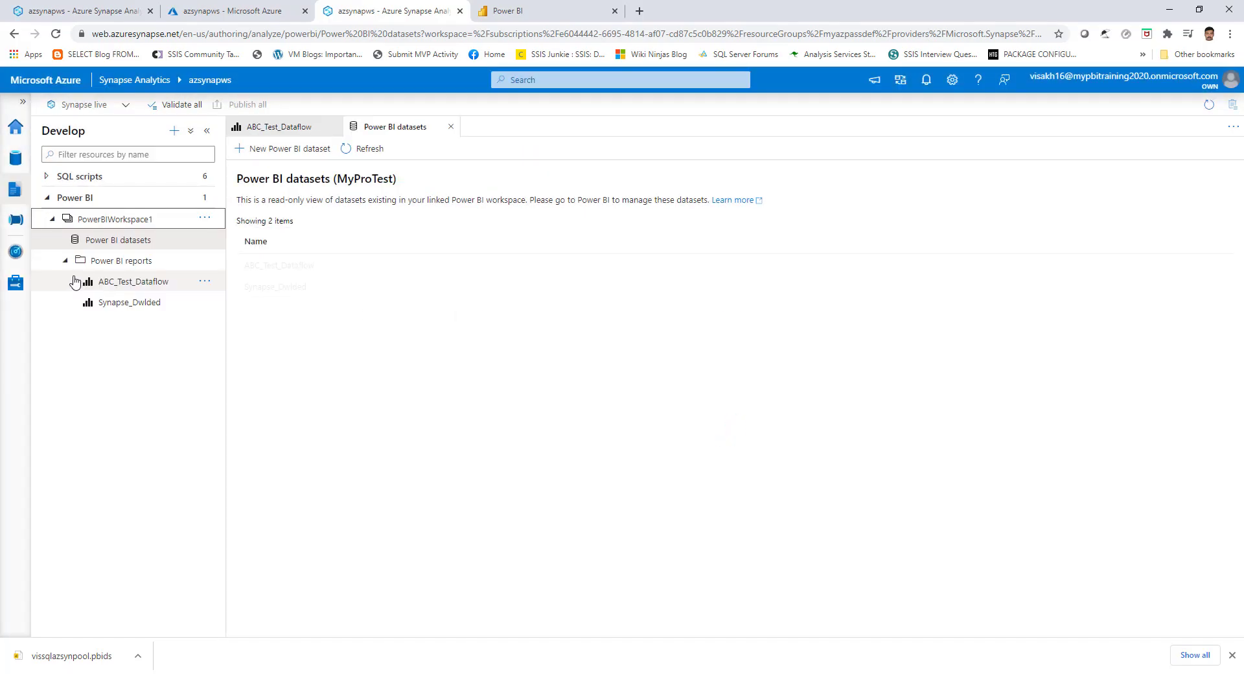
left_click(132, 303)
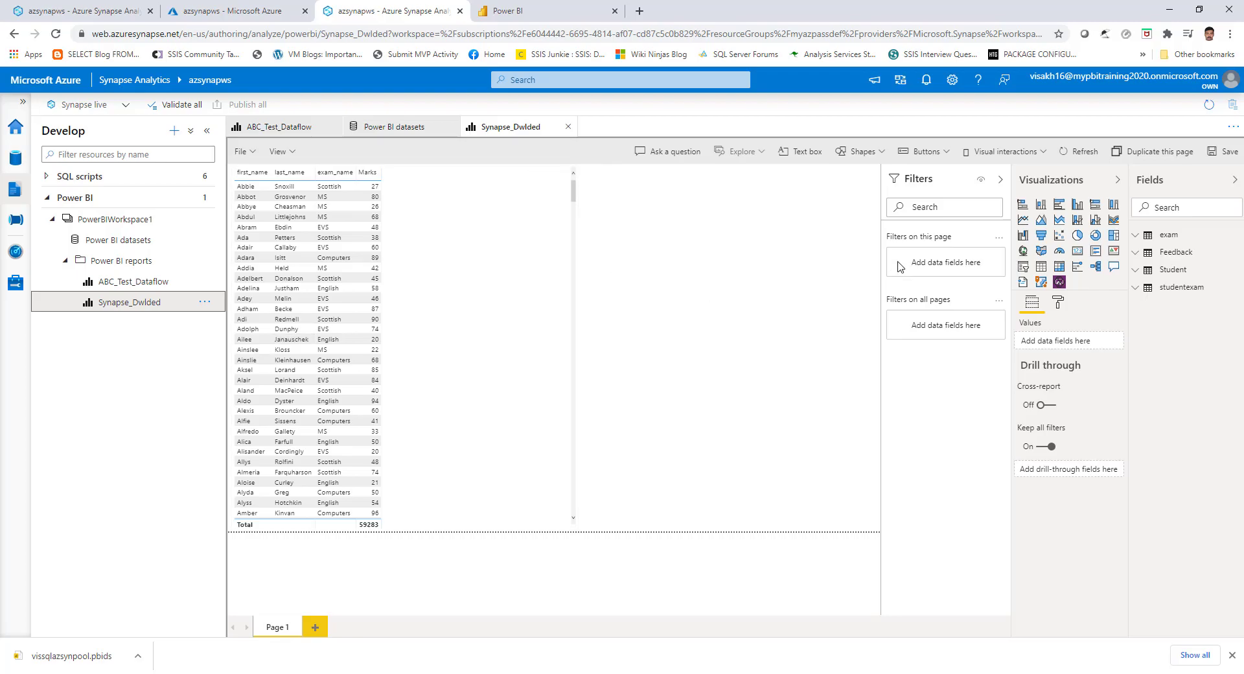
Add a clustered column chart beside the table, plotting the Feedback table's Id values by Score sentiment.
left_click(1024, 220)
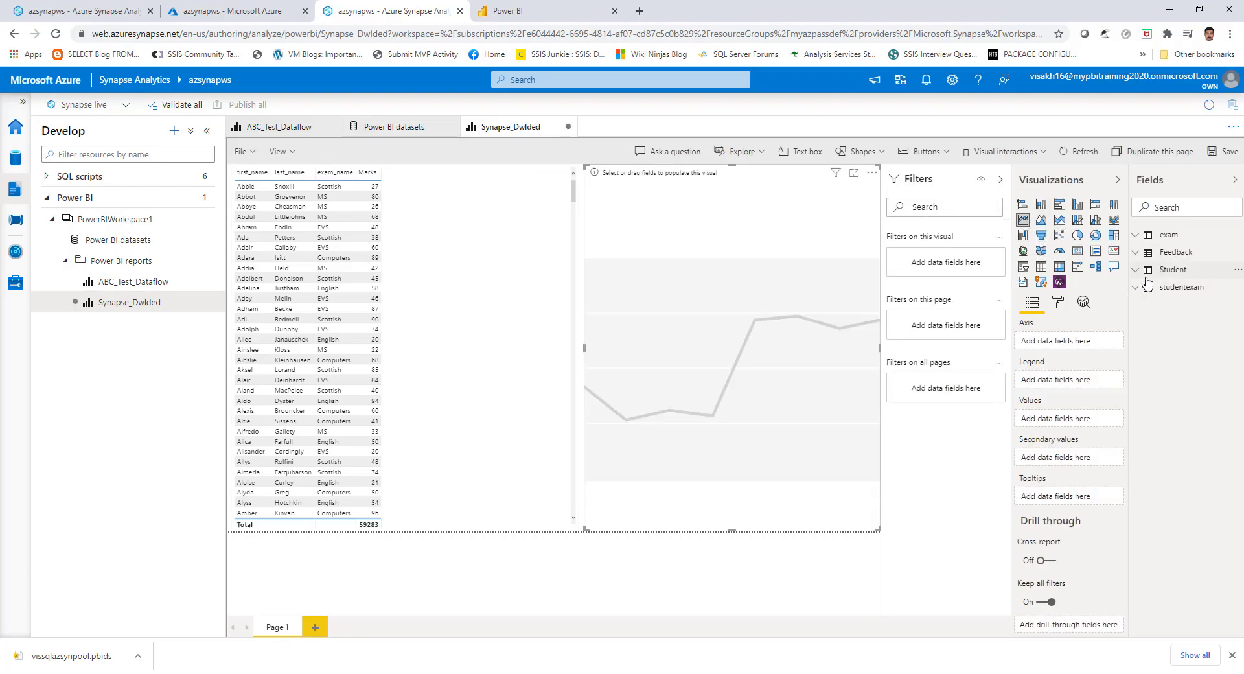
left_click(1140, 254)
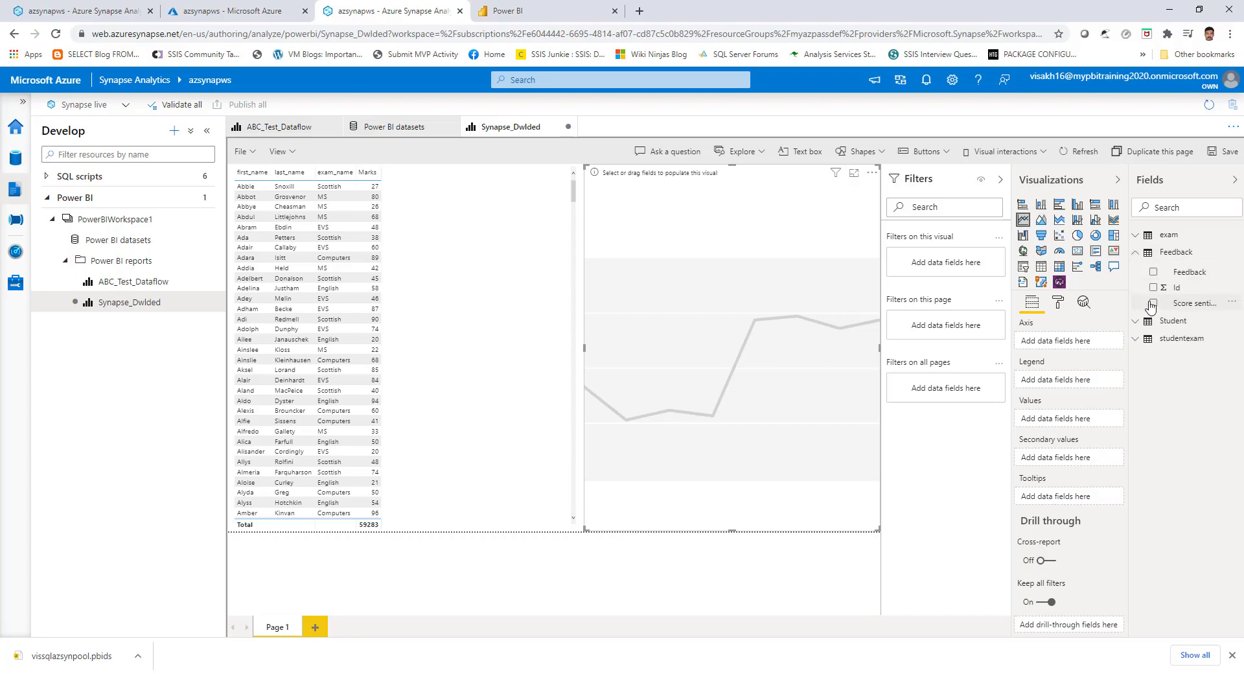
left_click(1153, 302)
left_click(1153, 287)
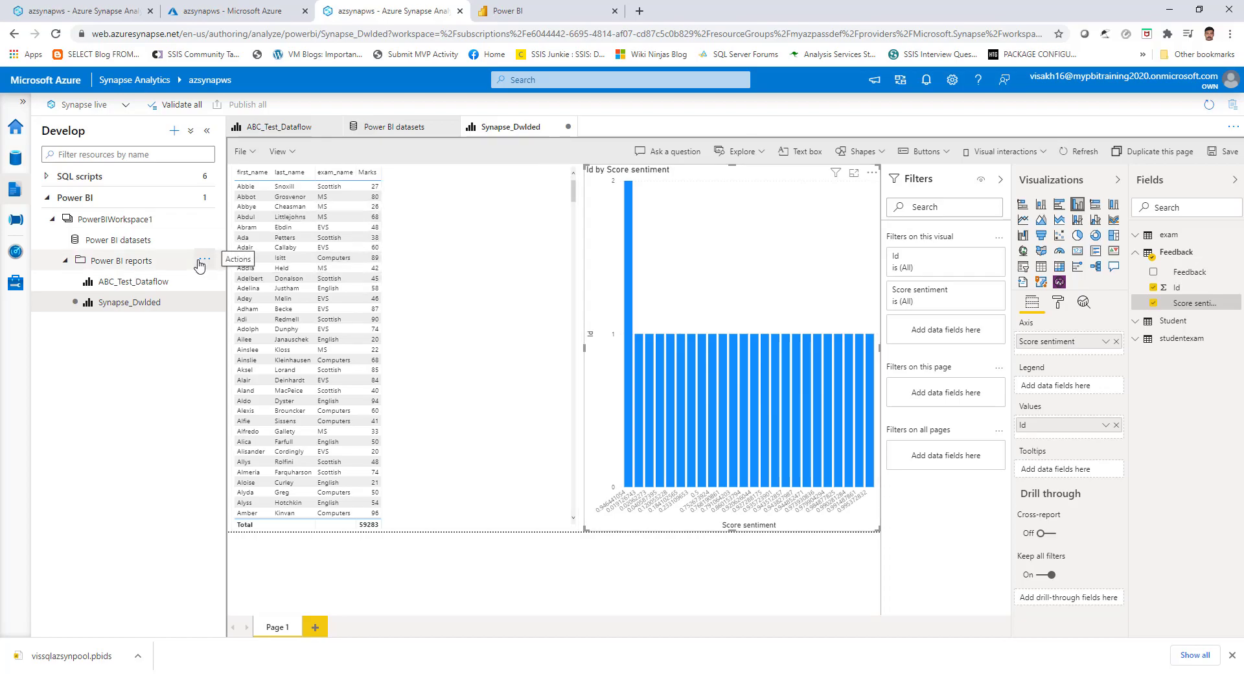
Create a new report from the Synapse_Dwlded dataset in the linked workspace and expand the exam table's fields.
left_click(155, 242)
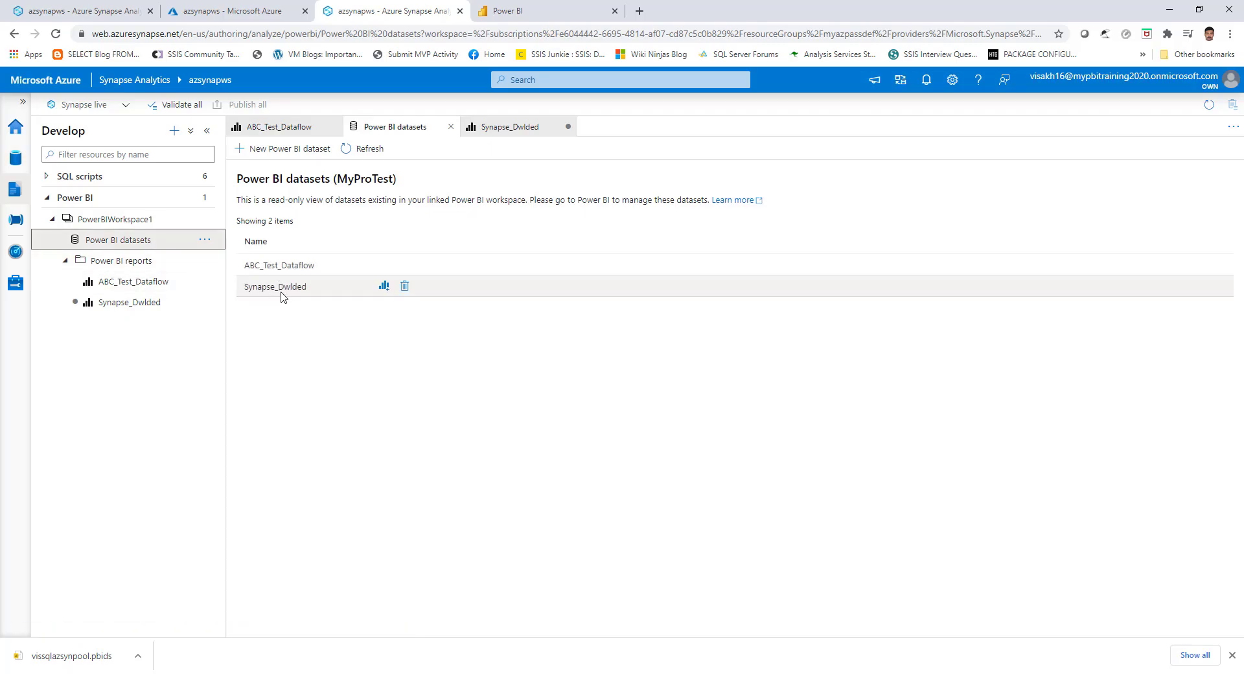
left_click(383, 286)
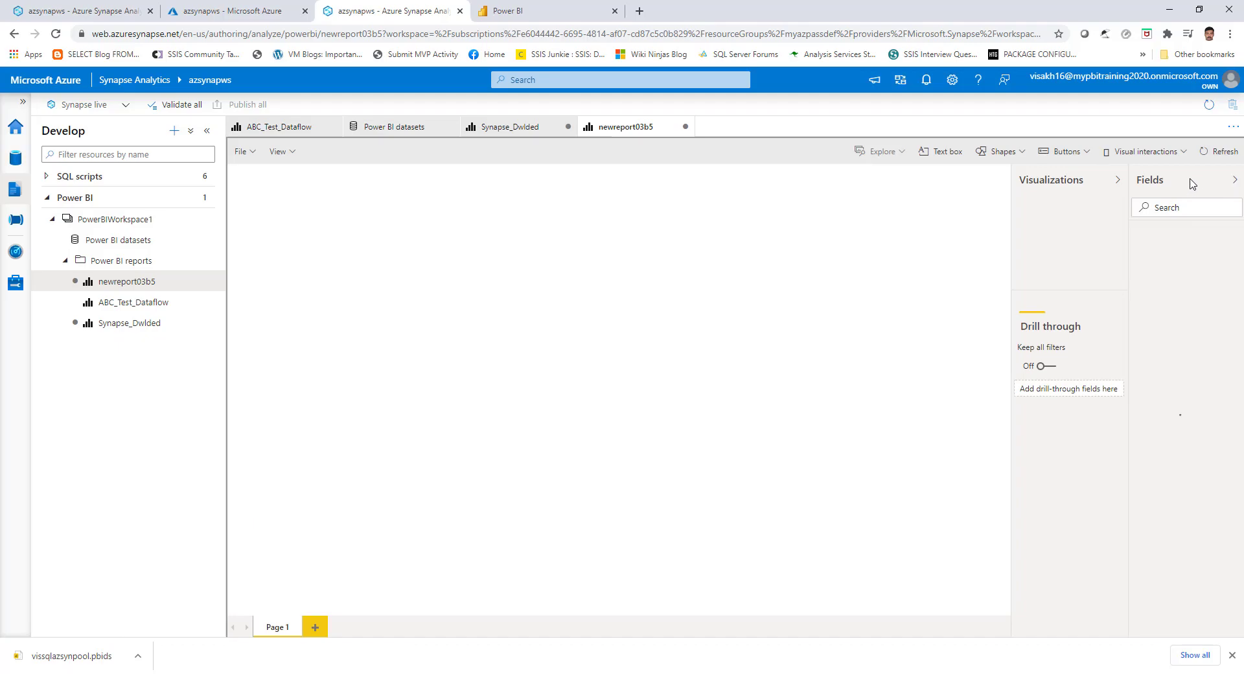
left_click(1135, 235)
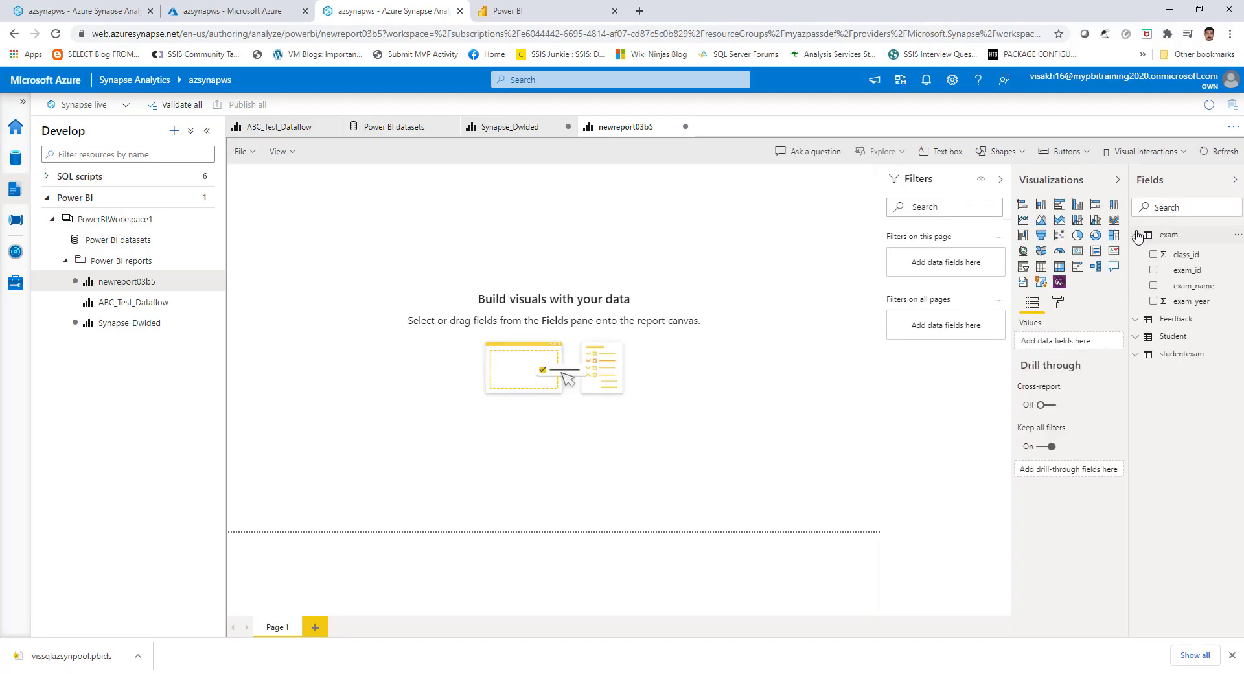